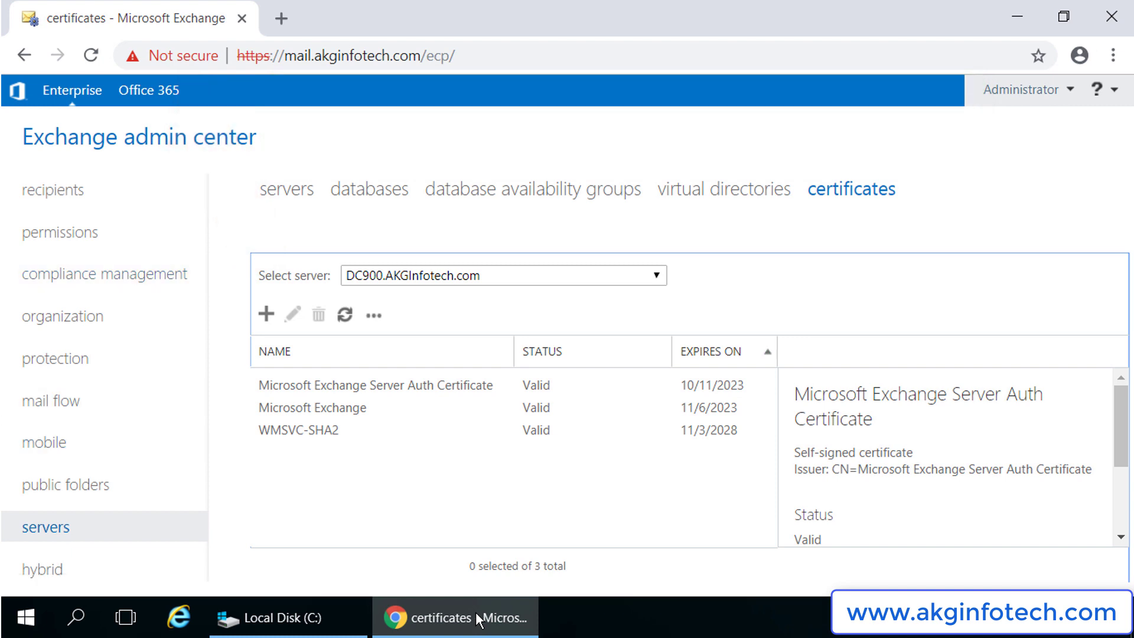
Step: Refresh the certificate list for the server DC900.AKGInfotech.com
{"action": "left_click", "coordinate": [344, 315]}
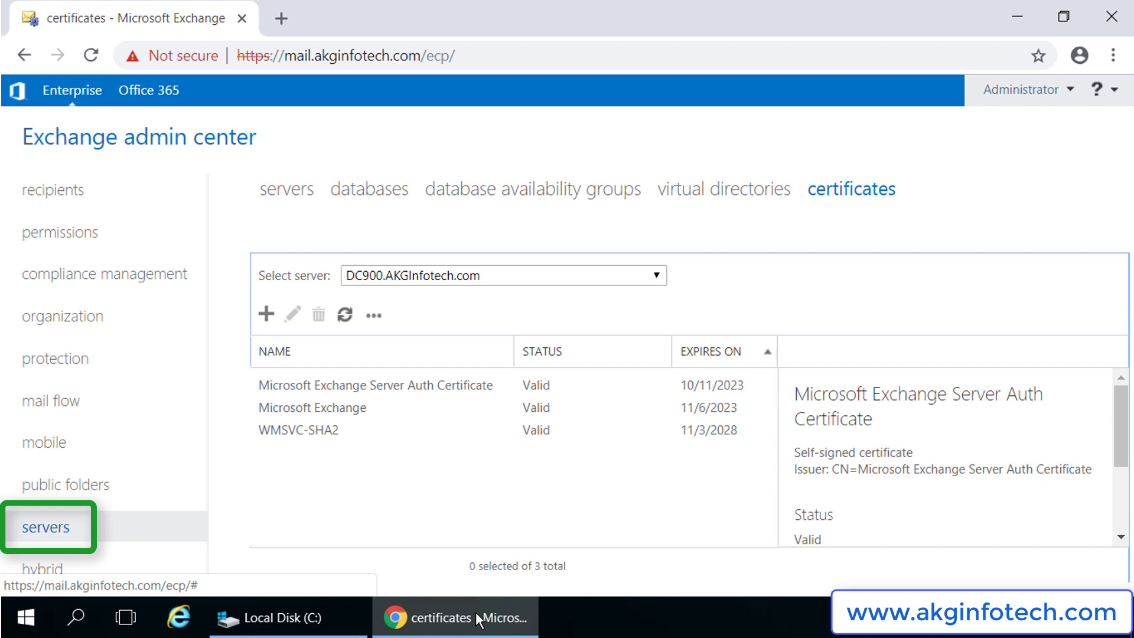
{"action": "left_click", "coordinate": [345, 315]}
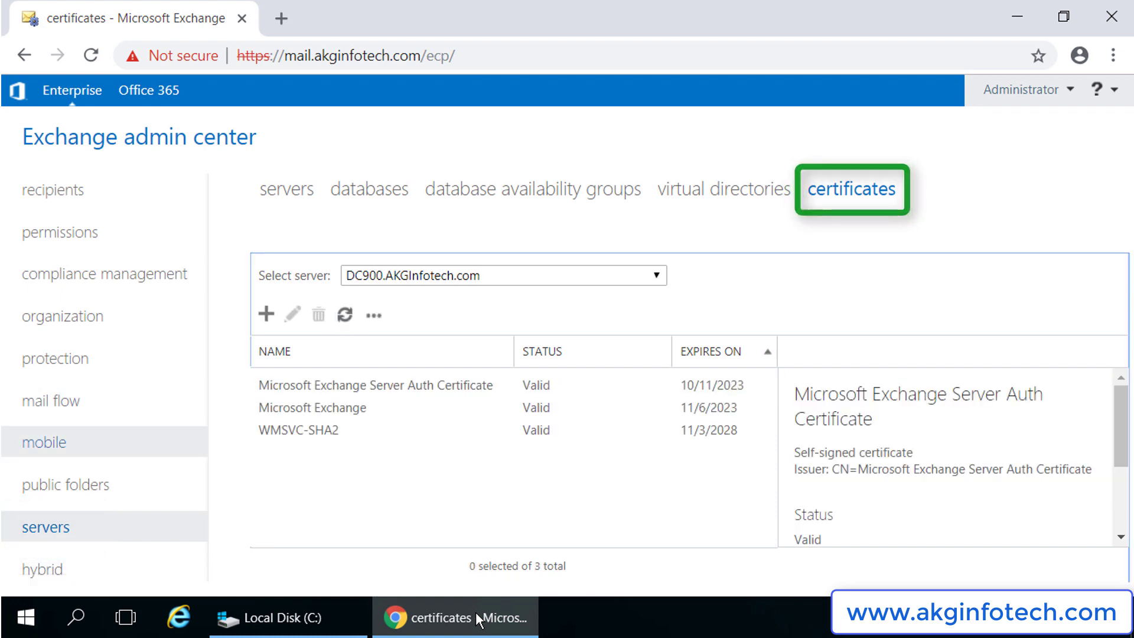
{"action": "left_click", "coordinate": [345, 315]}
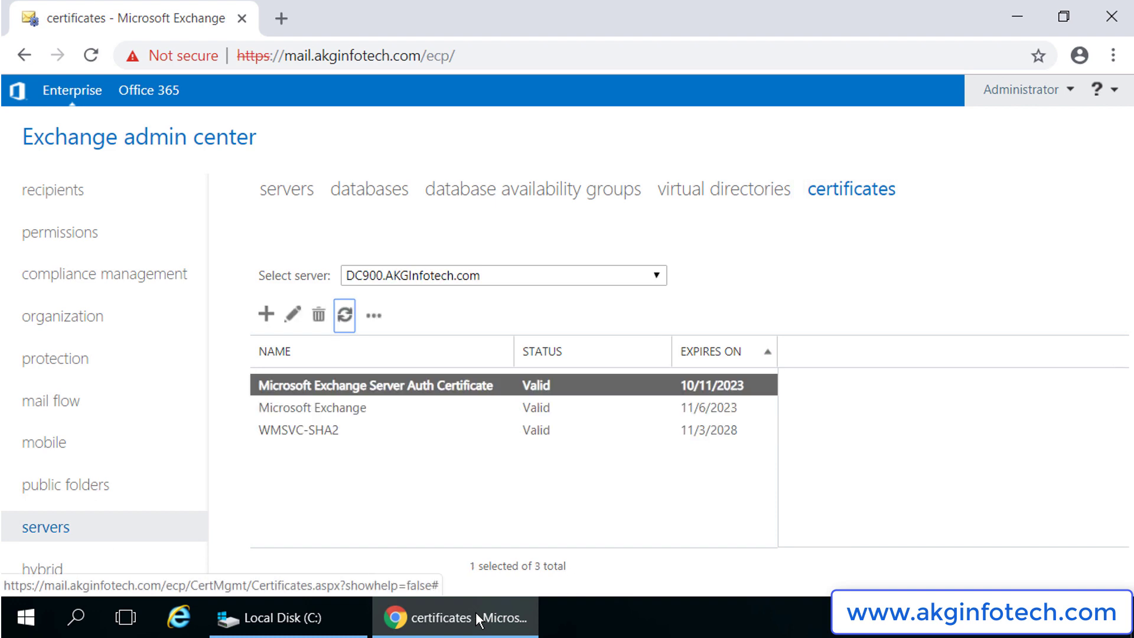
Step: Switch to File Explorer and look at the certificate files in the akginfotech.com folder on Local Disk (C:)
{"action": "key", "text": "alt+Tab"}
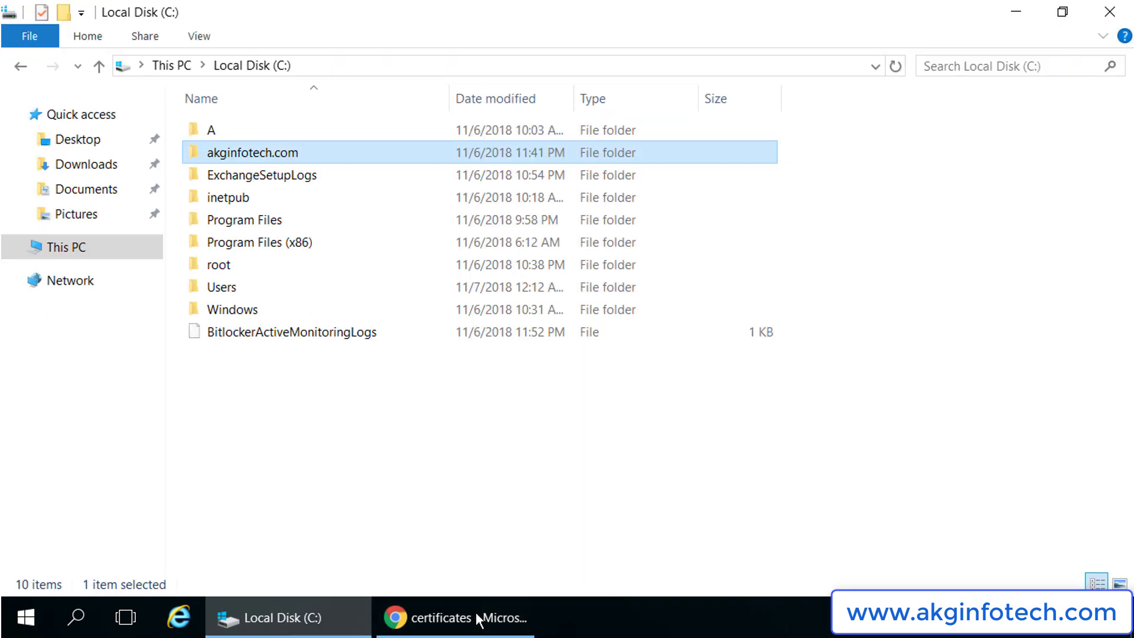
{"action": "left_click", "coordinate": [252, 153]}
{"action": "key", "text": "Return"}
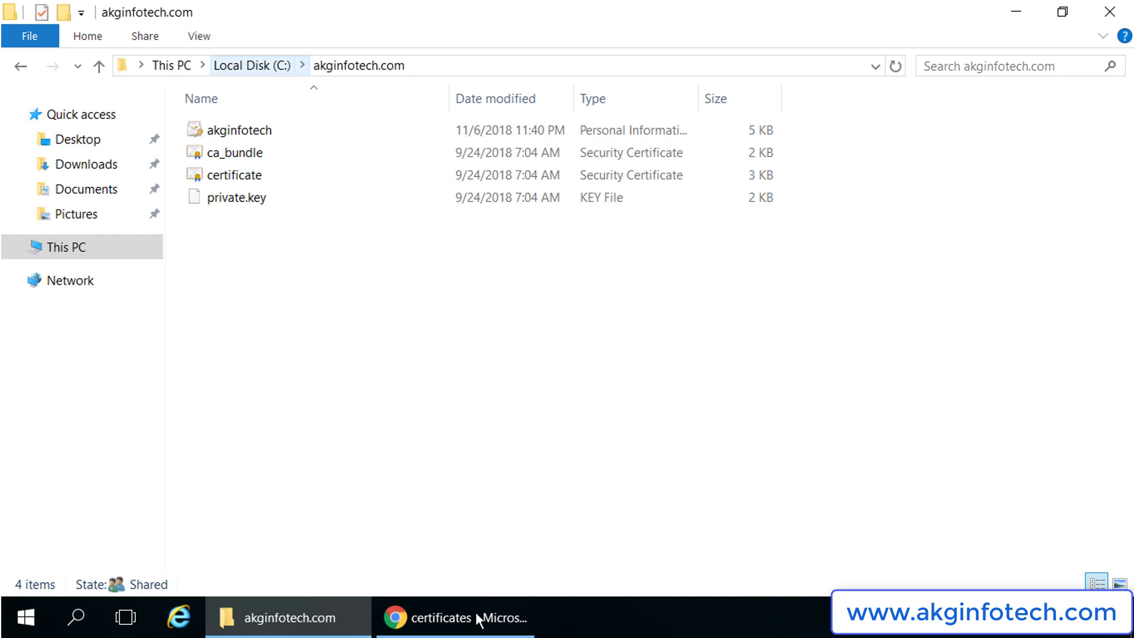
{"action": "key", "text": "alt+Up"}
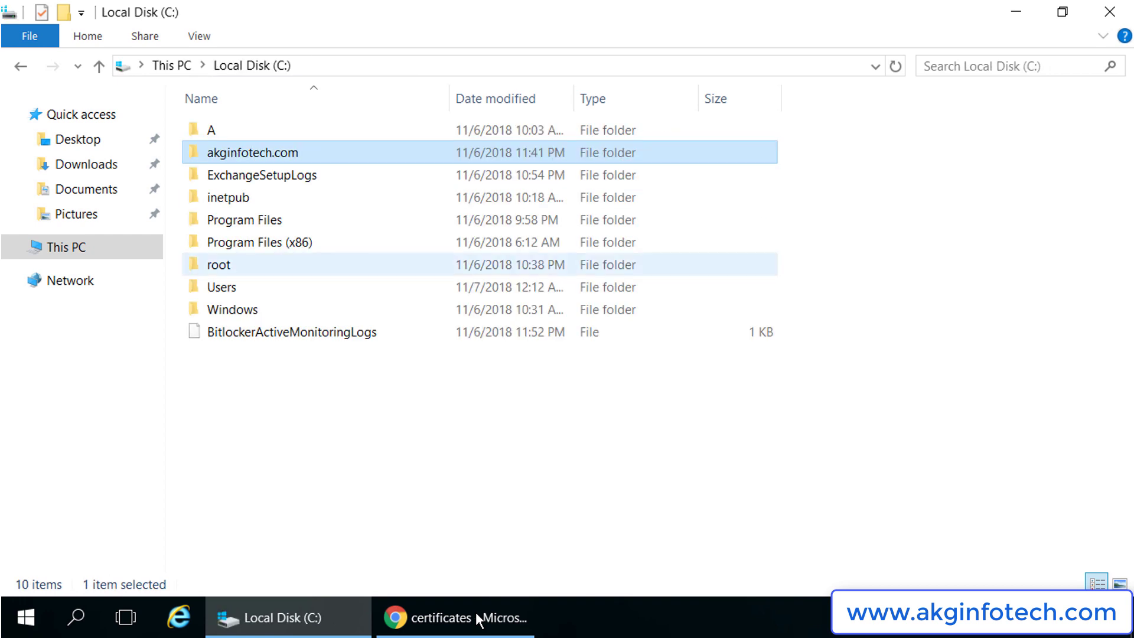
Step: Switch to Chrome and open the Import Exchange Certificate wizard from the certificates page
{"action": "left_click", "coordinate": [478, 619]}
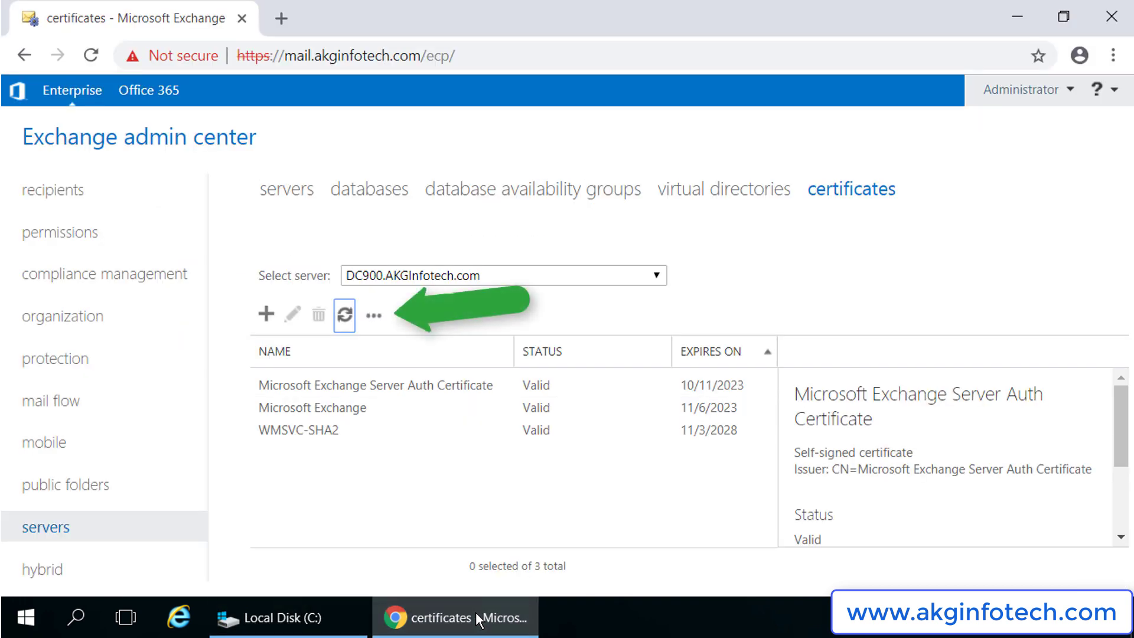
{"action": "key", "text": "Tab"}
{"action": "key", "text": "Return"}
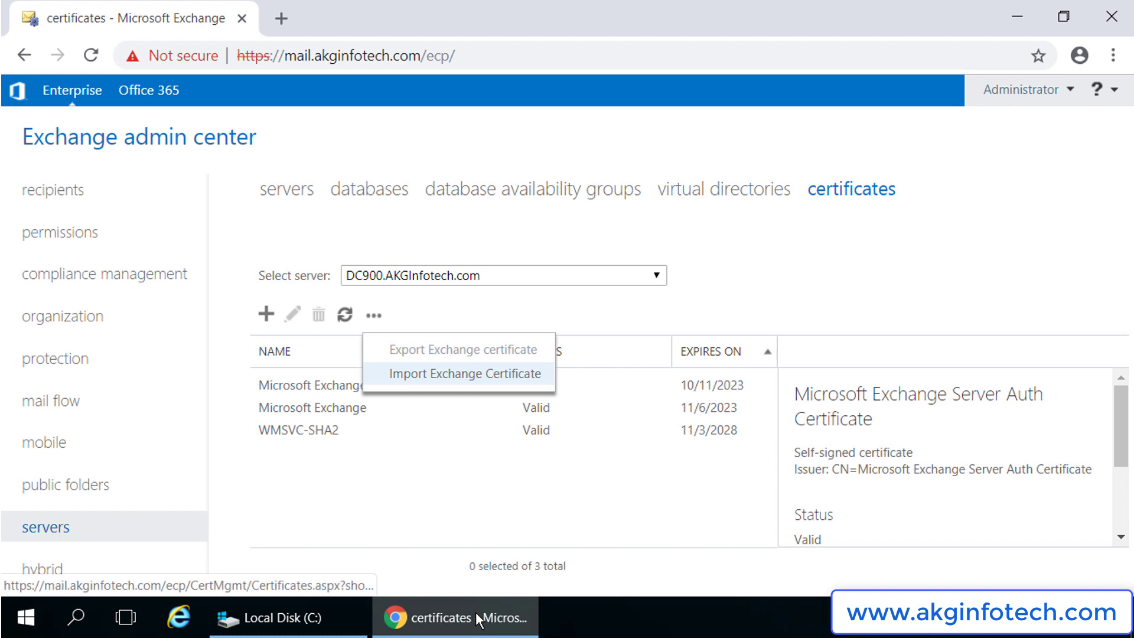
{"action": "key", "text": "Return"}
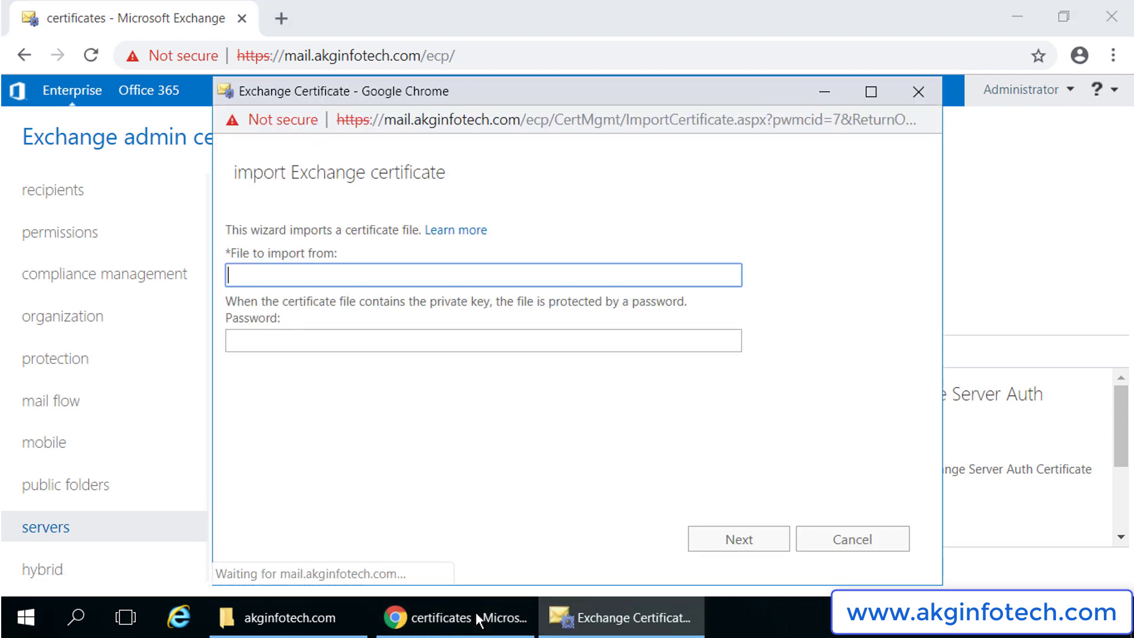
{"action": "left_click_drag", "start_coordinate": [538, 91], "coordinate": [653, 77]}
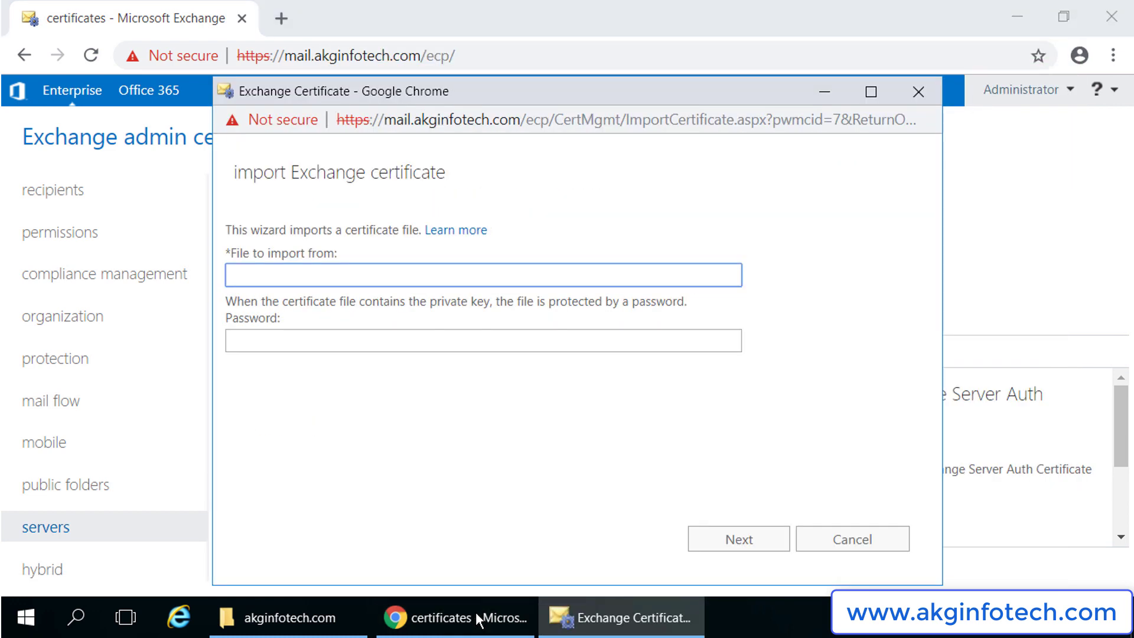
{"action": "left_click_drag", "start_coordinate": [543, 90], "coordinate": [654, 82]}
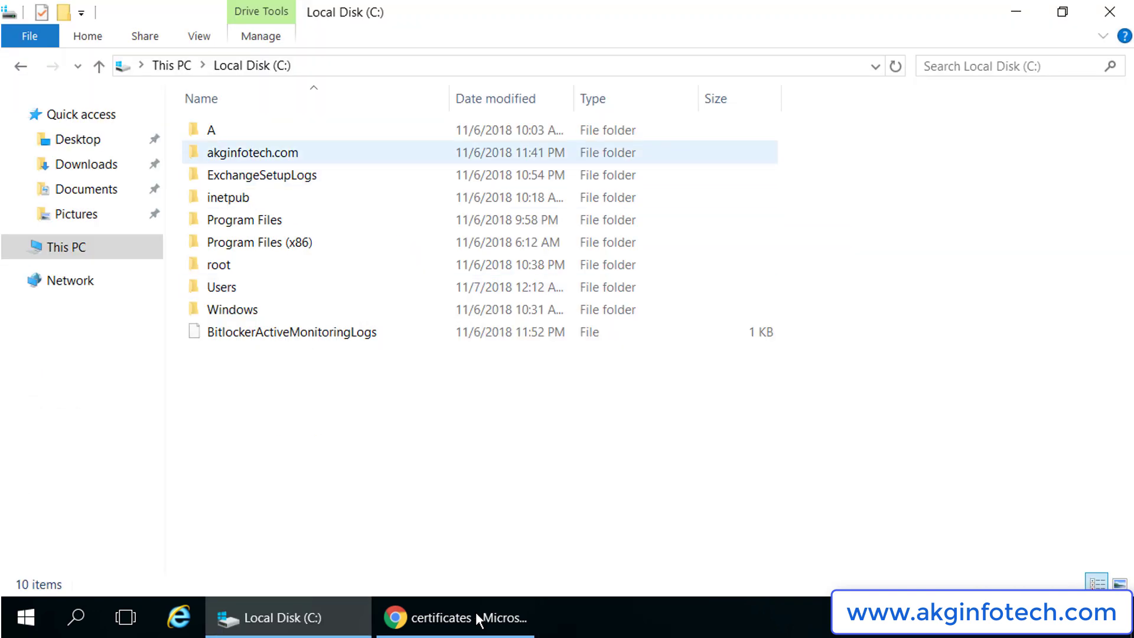
Step: Share the akginfotech.com folder on Local Disk (C:) through Advanced Sharing, with Full Control allowed for Everyone
{"action": "right_click", "coordinate": [297, 155]}
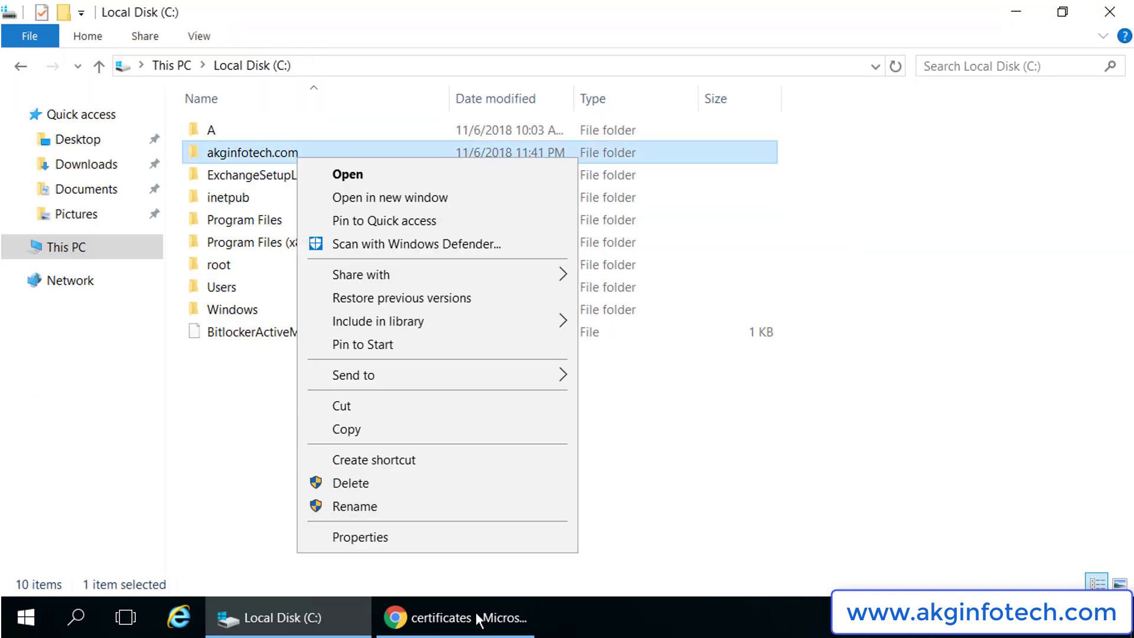
{"action": "key", "text": "r"}
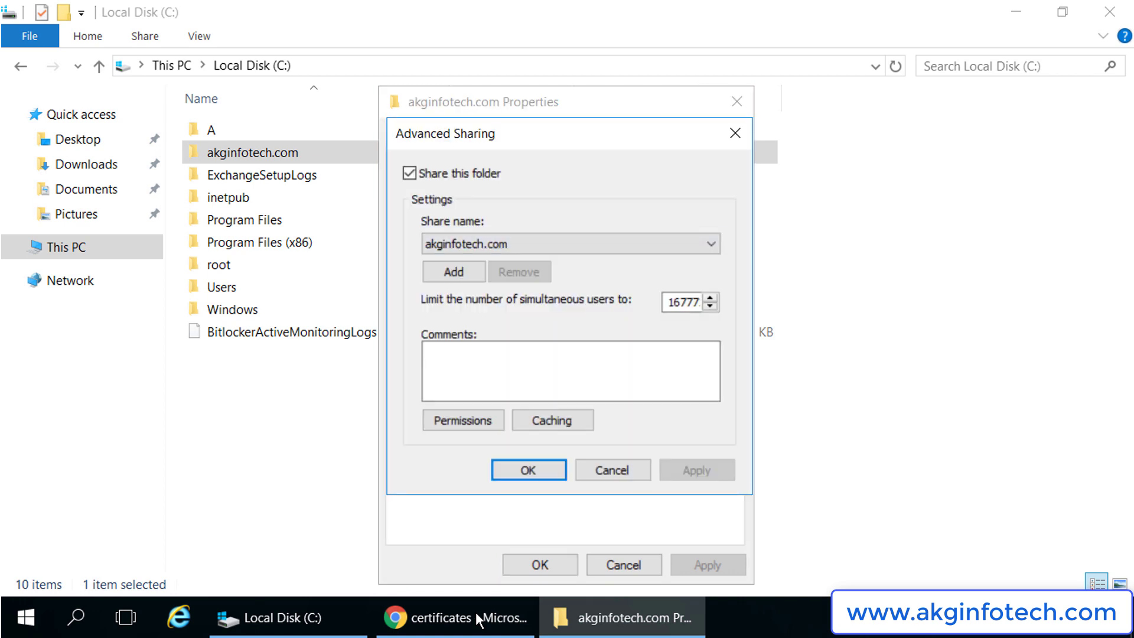
{"action": "key", "text": "space"}
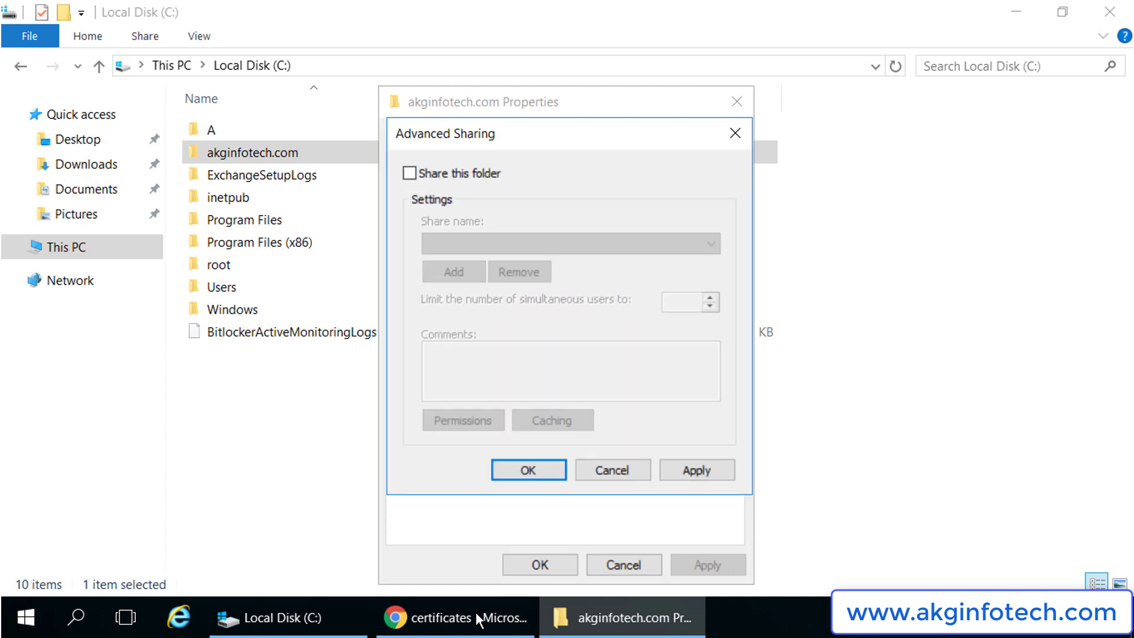
{"action": "key", "text": "space"}
{"action": "key", "text": "alt+p"}
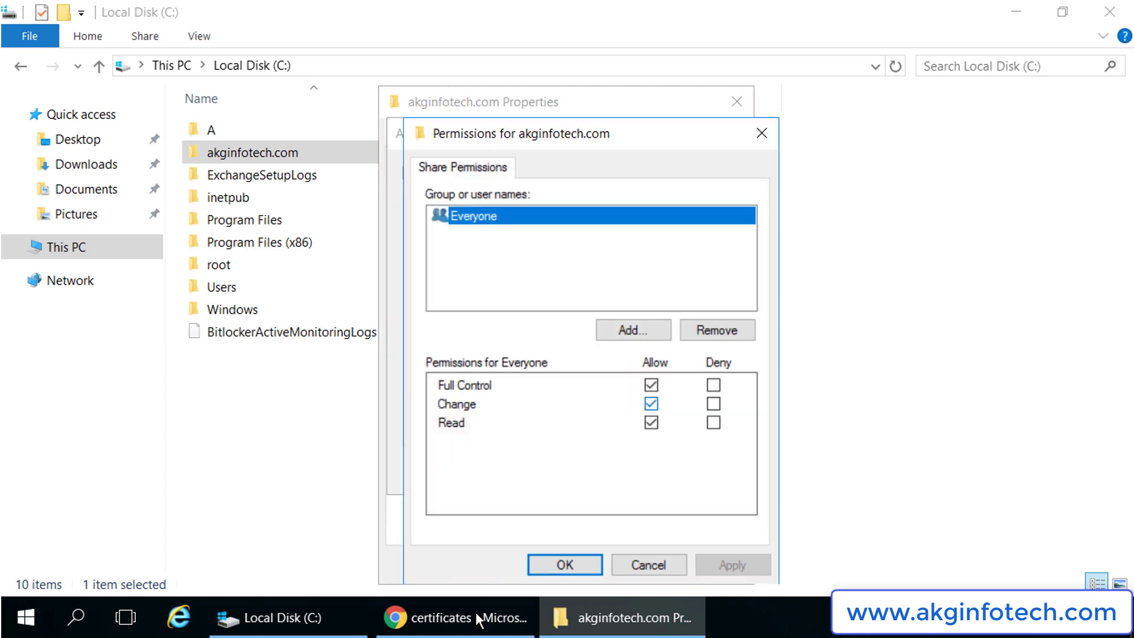
{"action": "key", "text": "Return"}
{"action": "key", "text": "Return"}
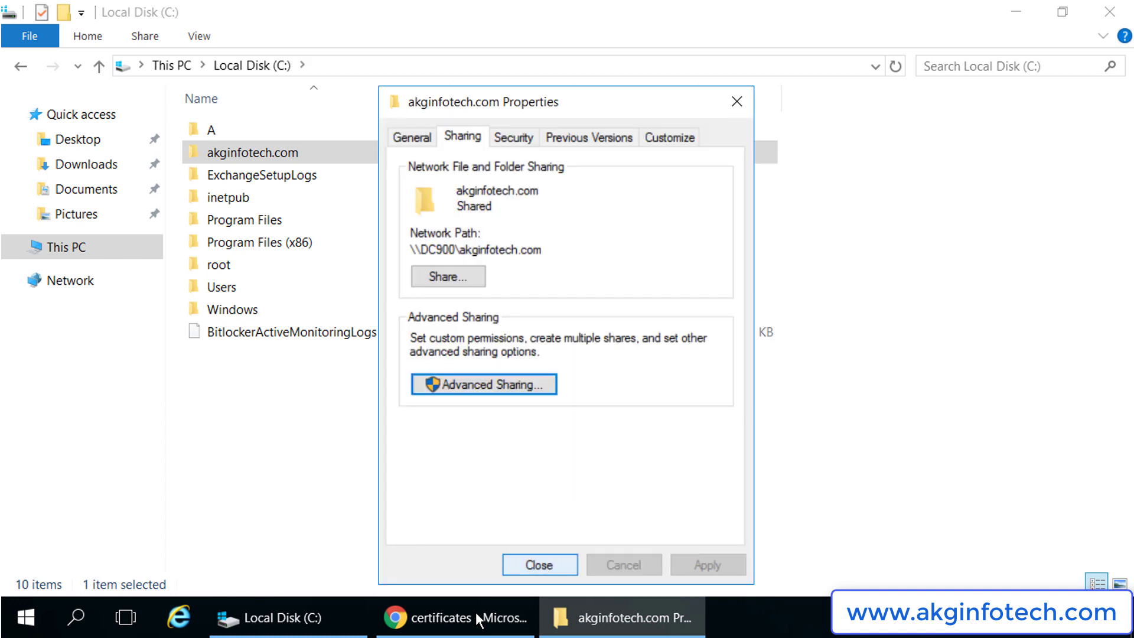
Step: Copy the shared akginfotech.com folder's network path from its sharing properties
{"action": "key", "text": "shift+Tab"}
{"action": "key", "text": "shift+Tab"}
{"action": "key", "text": "ctrl+c"}
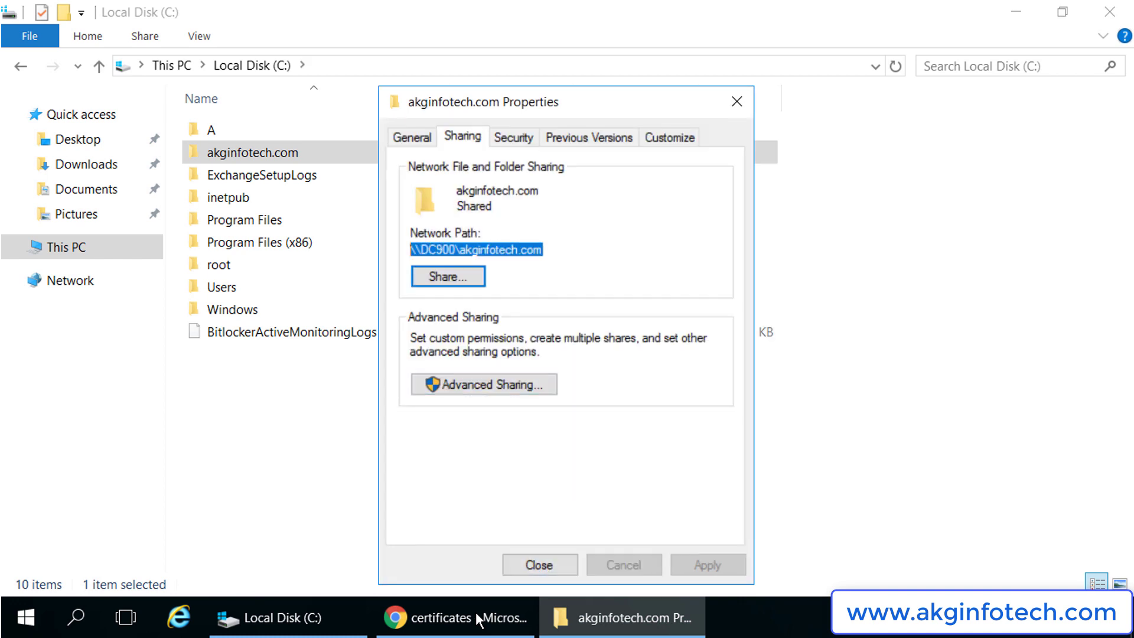
Step: Return to the certificate import wizard in Chrome and set the file to import from to \\DC900\akginfotech.com\akginfotech.pfx
{"action": "left_click", "coordinate": [477, 617]}
{"action": "key", "text": "Return"}
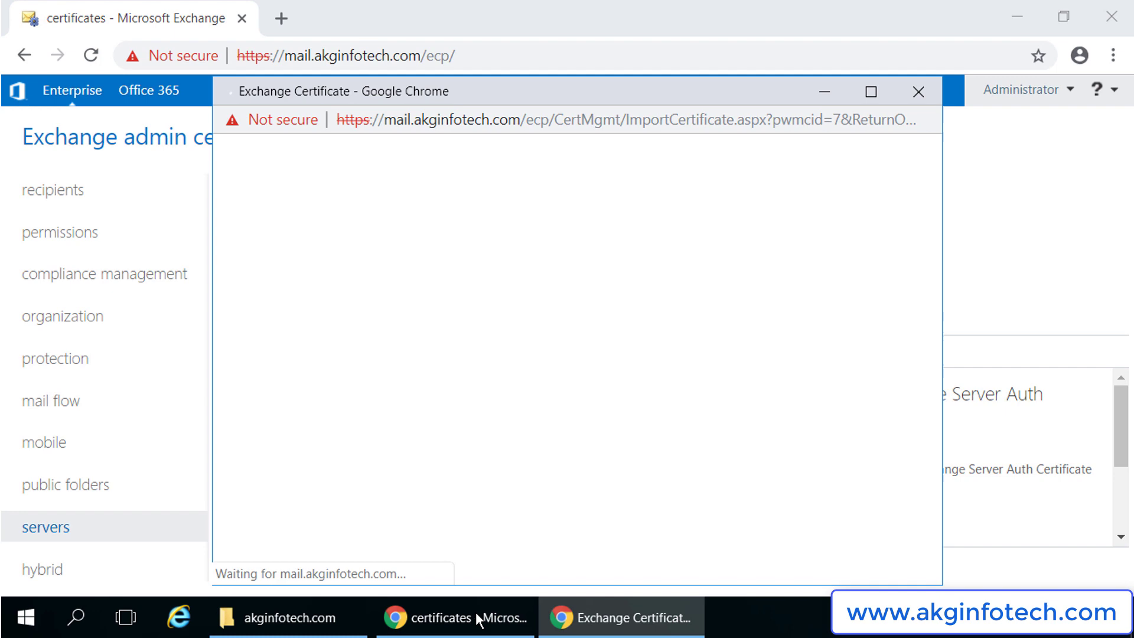
{"action": "left_click_drag", "start_coordinate": [542, 89], "coordinate": [654, 81]}
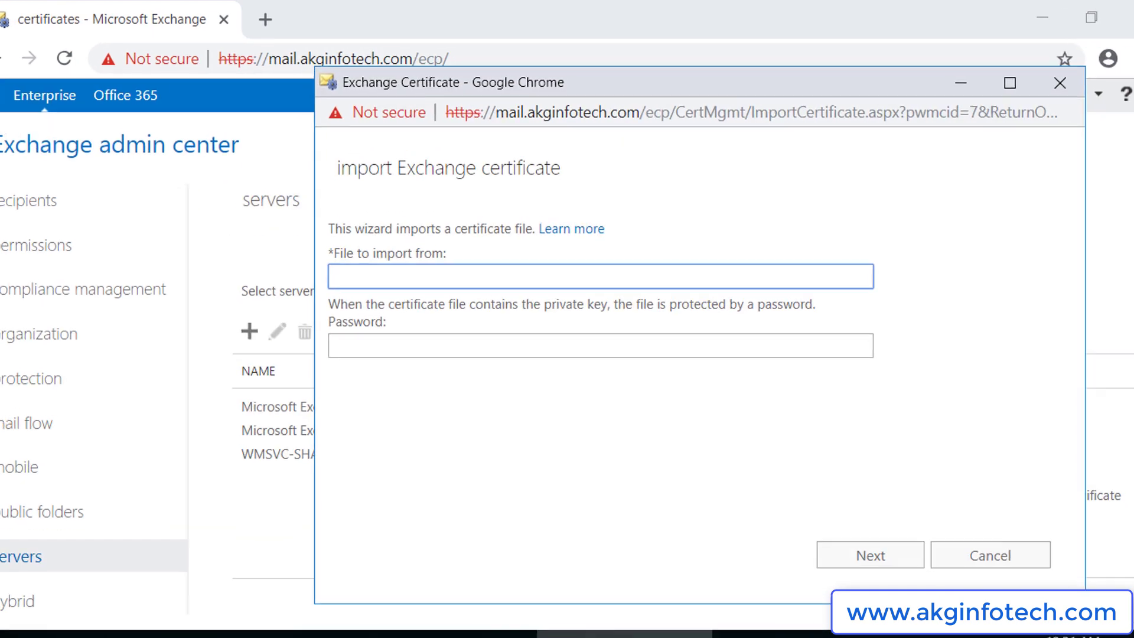
{"action": "key", "text": "ctrl+v"}
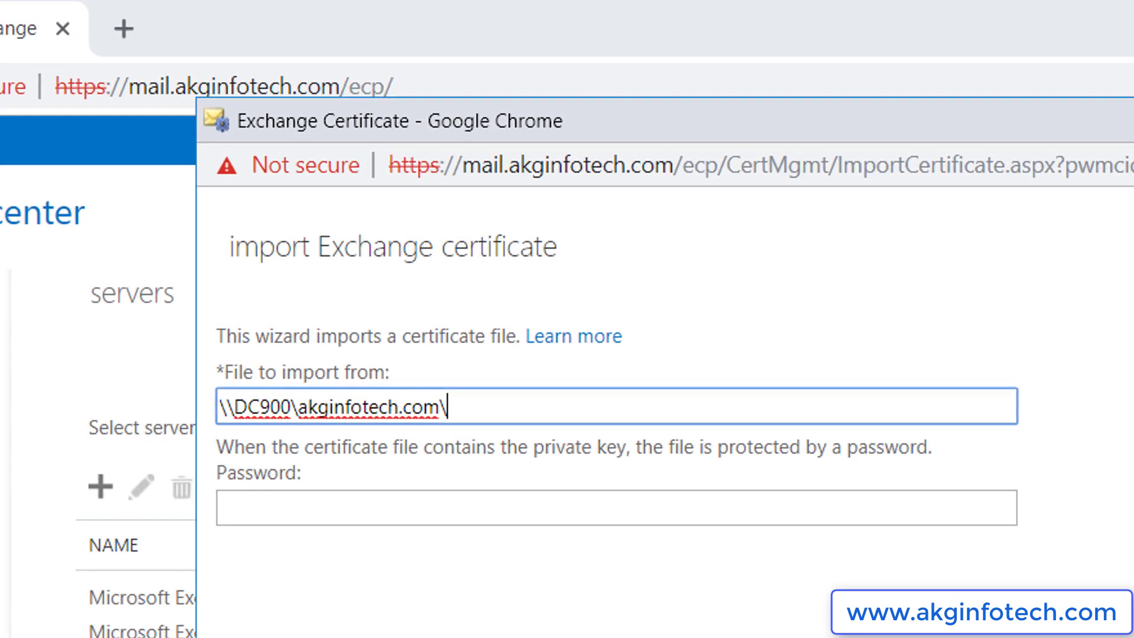
{"action": "type", "text": "\\akginfotech"}
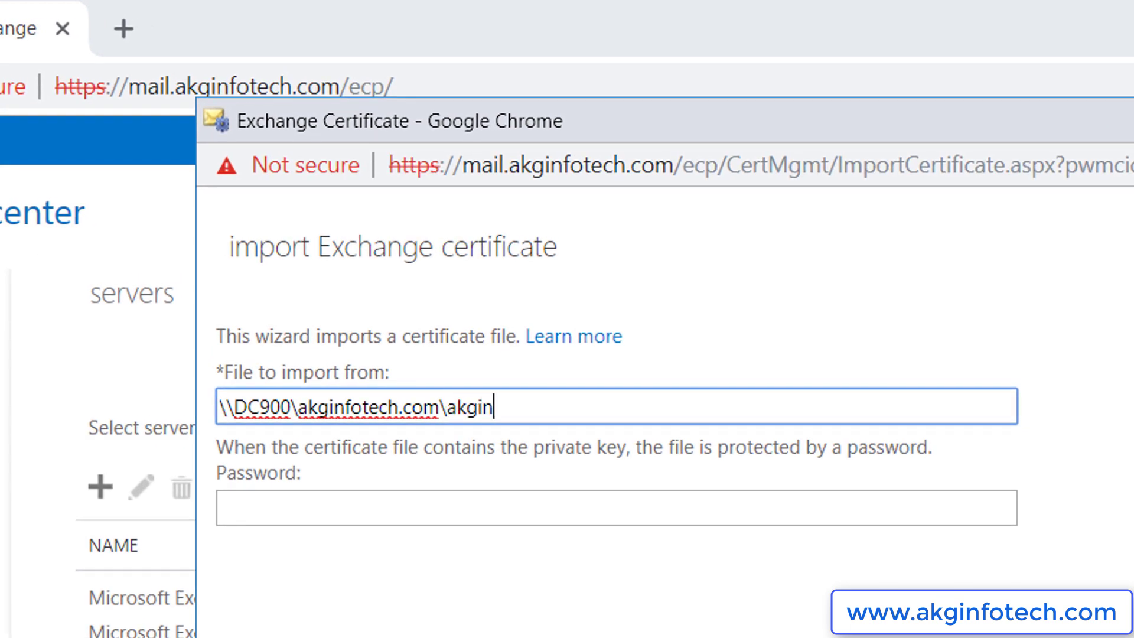
{"action": "type", "text": "."}
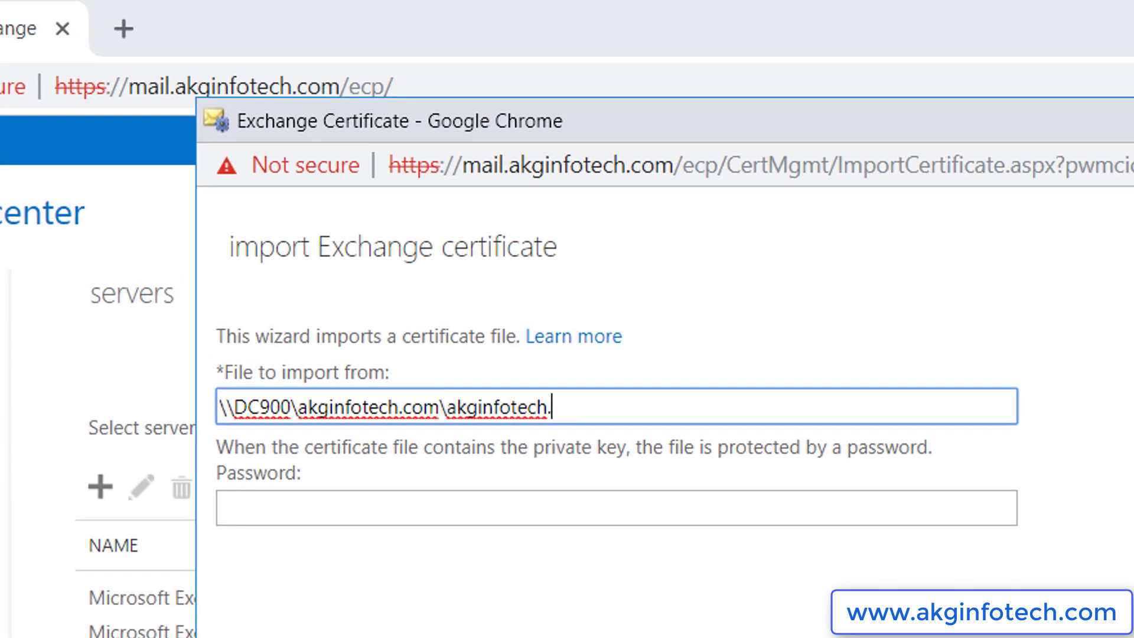
{"action": "type", "text": "pfx"}
Step: Enter the certificate file's password and continue to the wizard's server selection
{"action": "left_click", "coordinate": [221, 507]}
{"action": "type", "text": "•••••"}
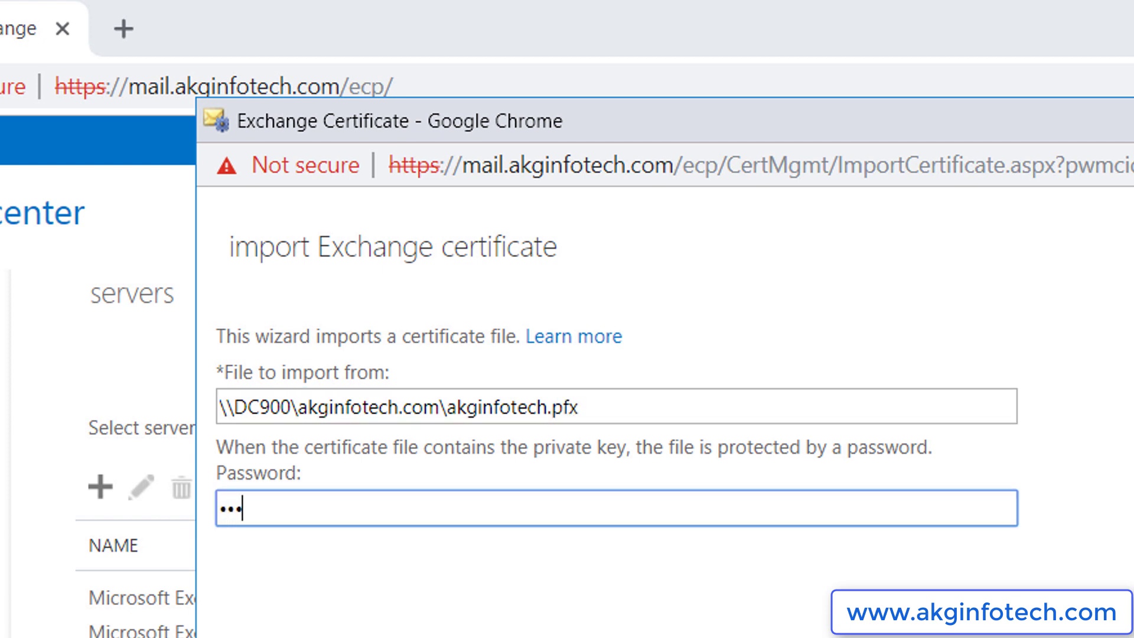
{"action": "type", "text": "•"}
{"action": "key", "text": "Return"}
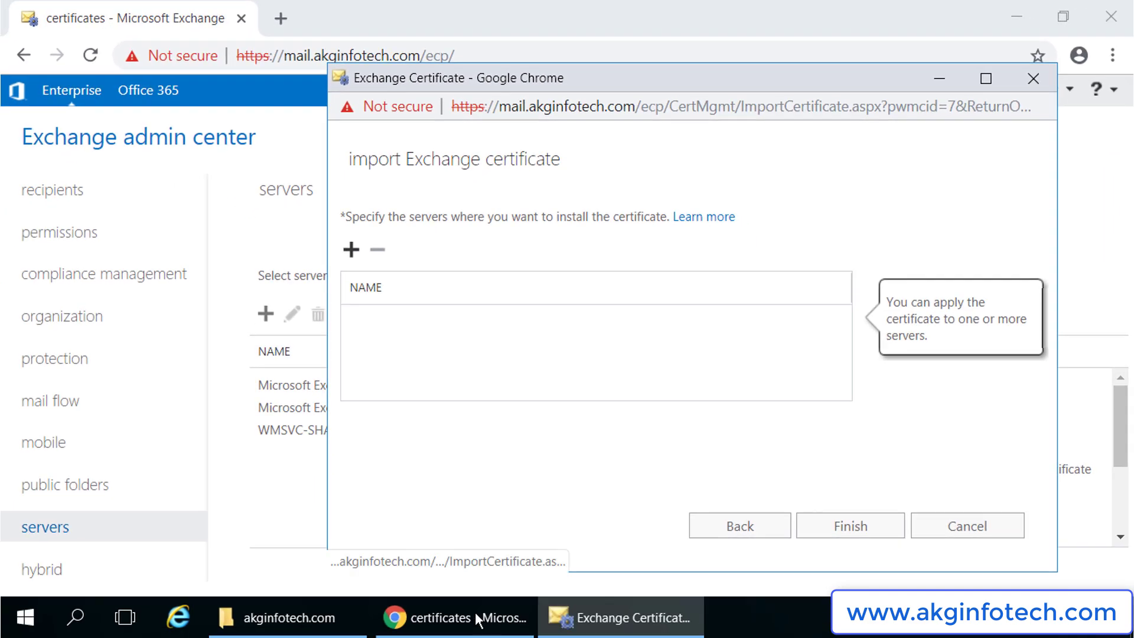
Step: Add DC900 as the server to install the certificate on and finish the import
{"action": "key", "text": "Return"}
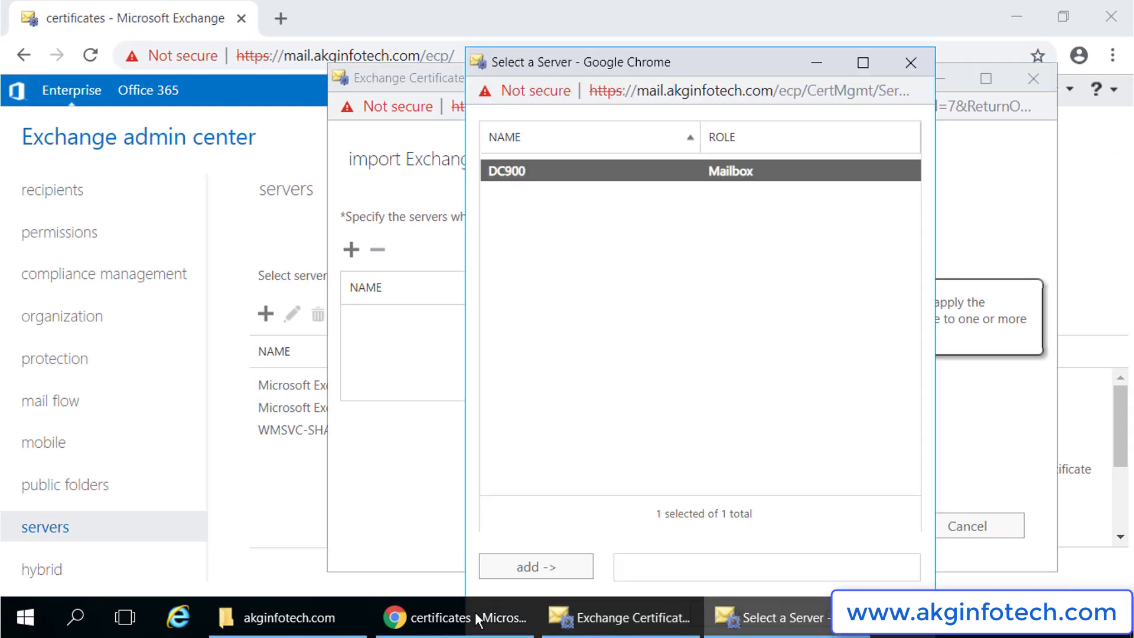
{"action": "key", "text": "Return"}
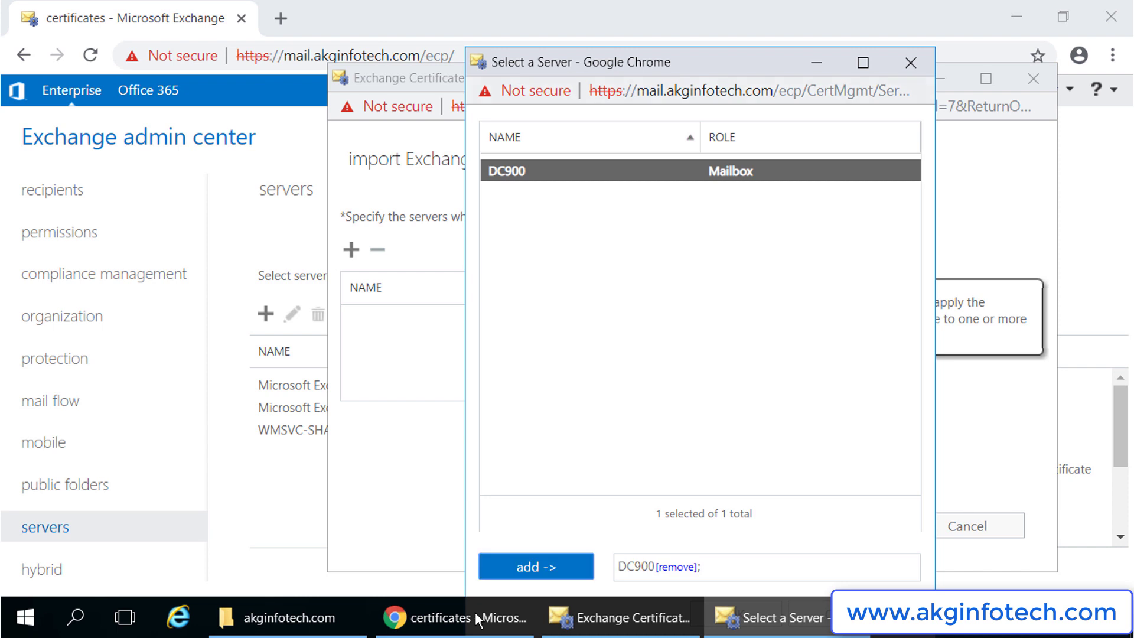
{"action": "left_click_drag", "start_coordinate": [783, 62], "coordinate": [772, 30]}
{"action": "left_click", "coordinate": [724, 579]}
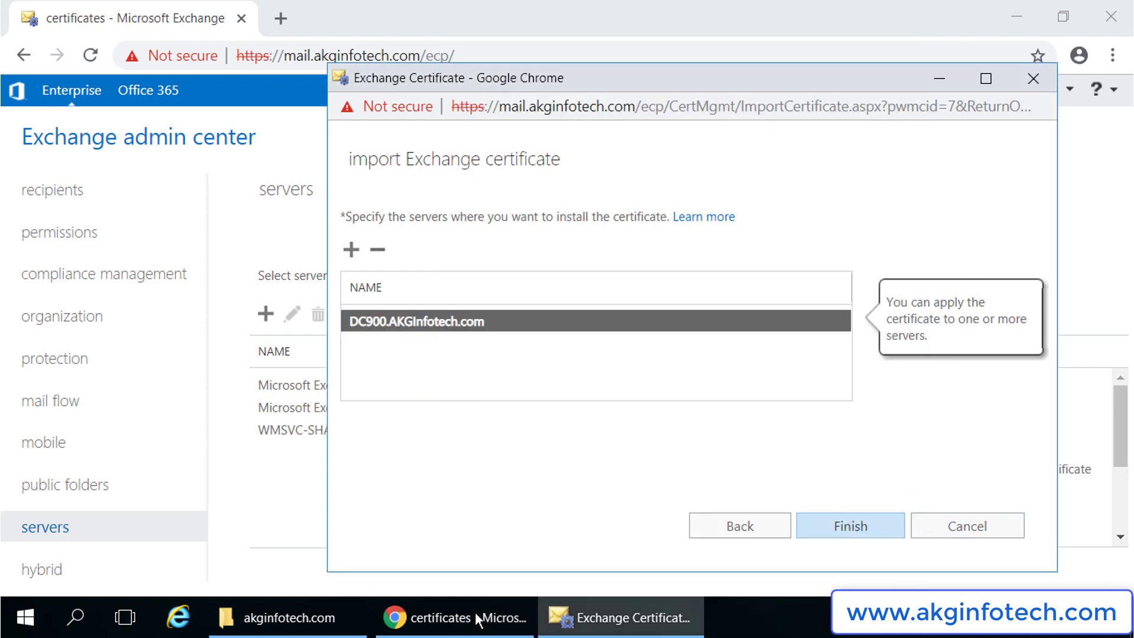
{"action": "key", "text": "Return"}
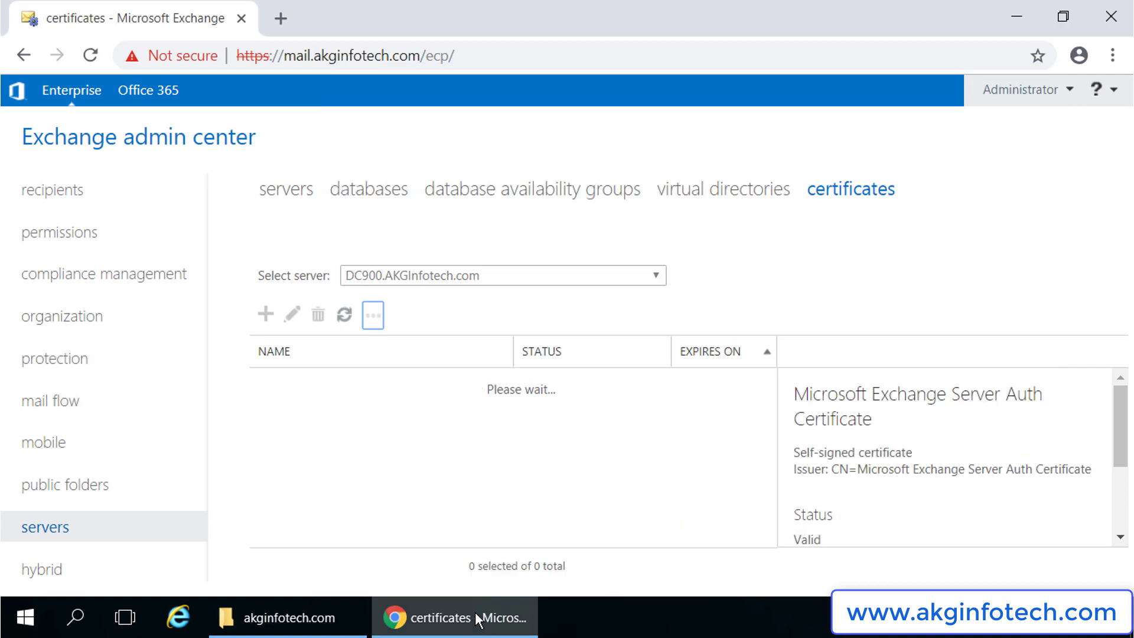
Step: Refresh the certificate list and assign the imported Let's Encrypt certificate to the SMTP and IIS services
{"action": "key", "text": "shift+Tab"}
{"action": "key", "text": "Return"}
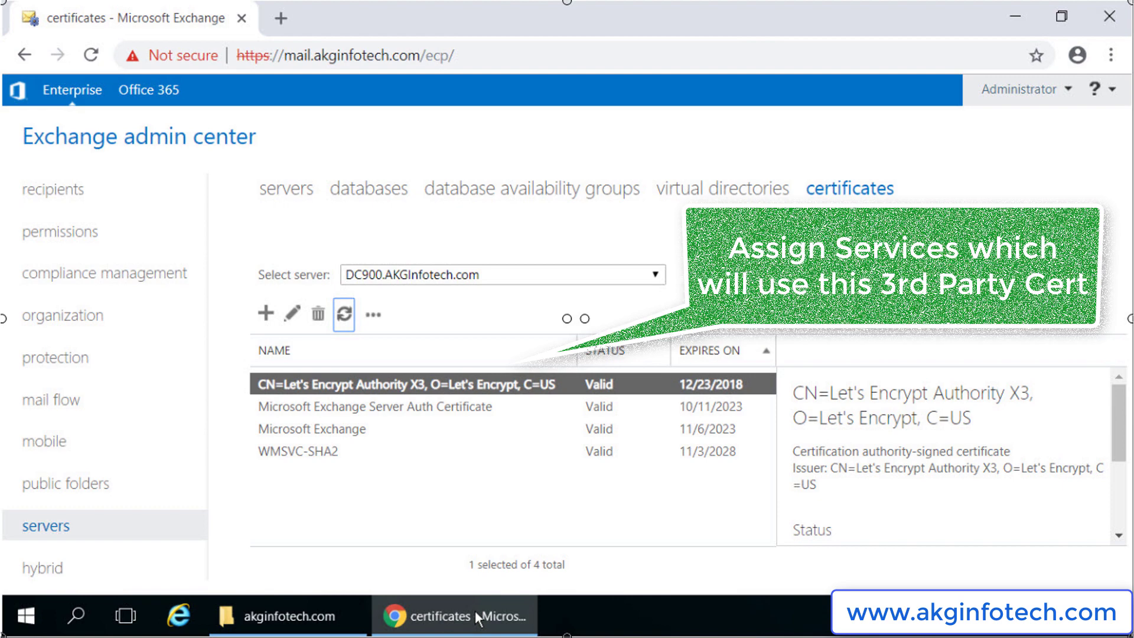
{"action": "double_click", "coordinate": [494, 385]}
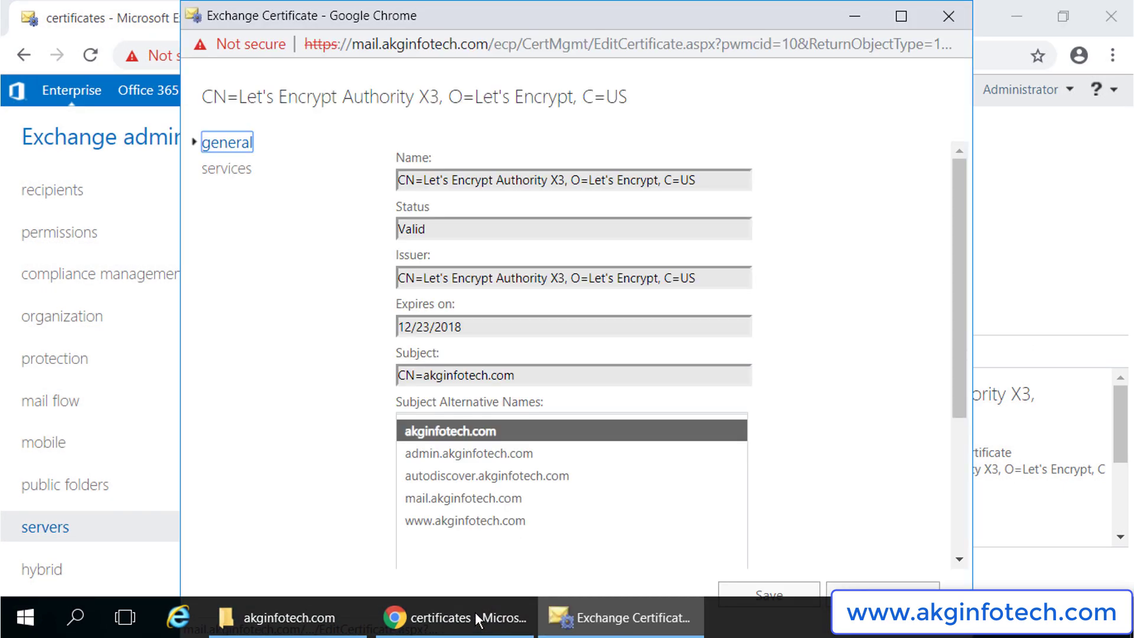
{"action": "key", "text": "Down"}
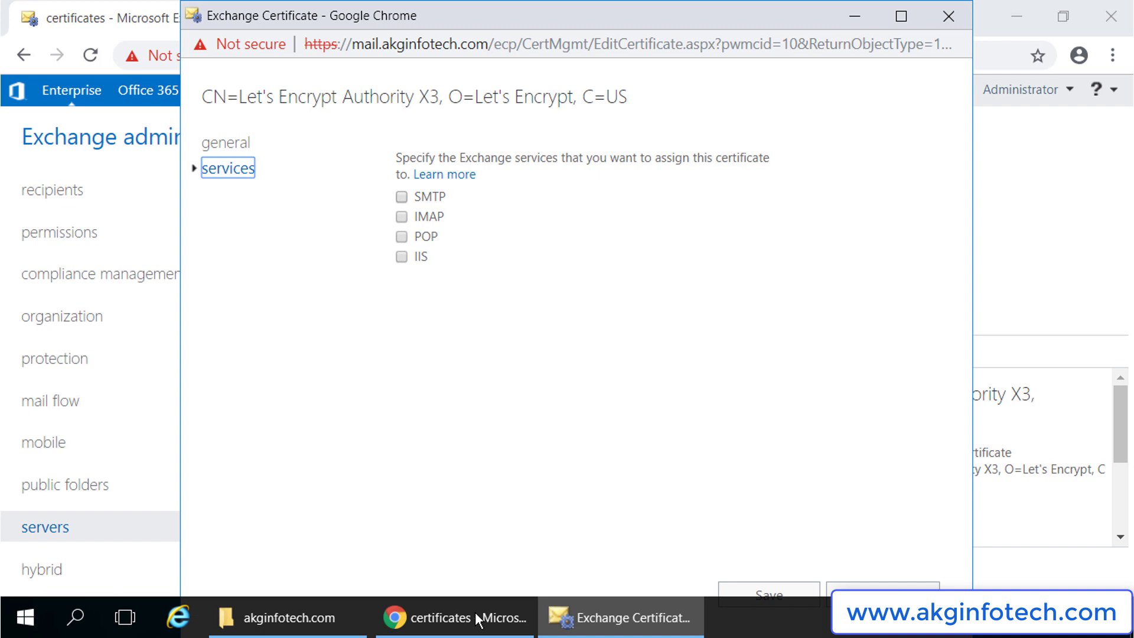
{"action": "key", "text": "Tab"}
{"action": "key", "text": "Tab"}
{"action": "key", "text": "Tab"}
{"action": "key", "text": "Tab"}
{"action": "key", "text": "Tab"}
{"action": "key", "text": "space"}
{"action": "key", "text": "super+Up"}
{"action": "key", "text": "Tab"}
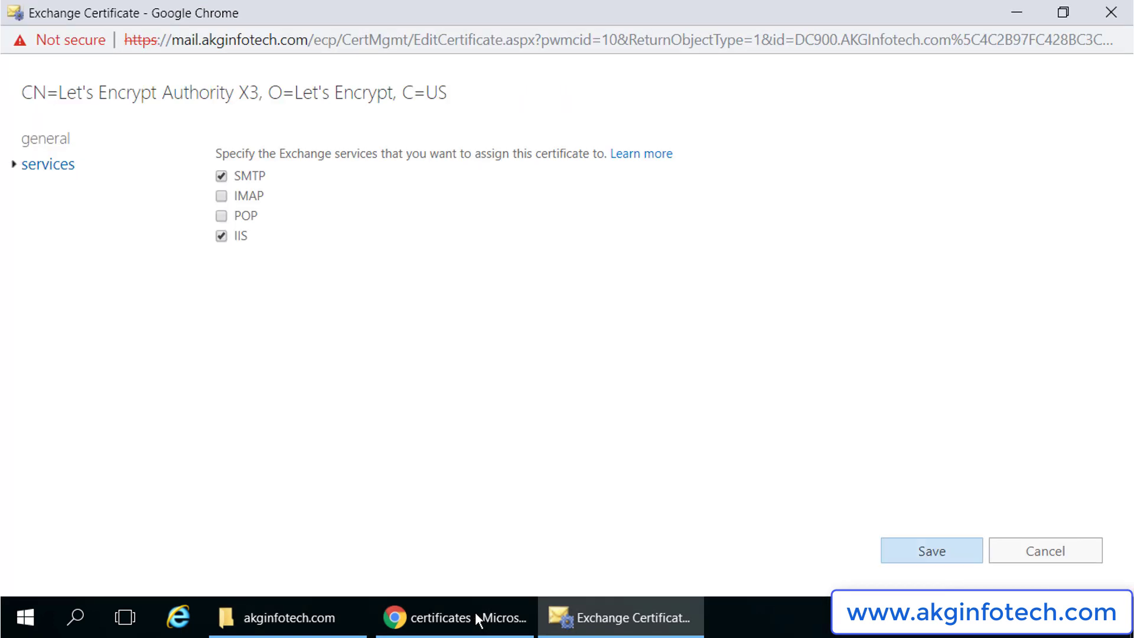
Step: Save the certificate's service assignment and agree to overwrite the existing default SMTP certificate
{"action": "key", "text": "Return"}
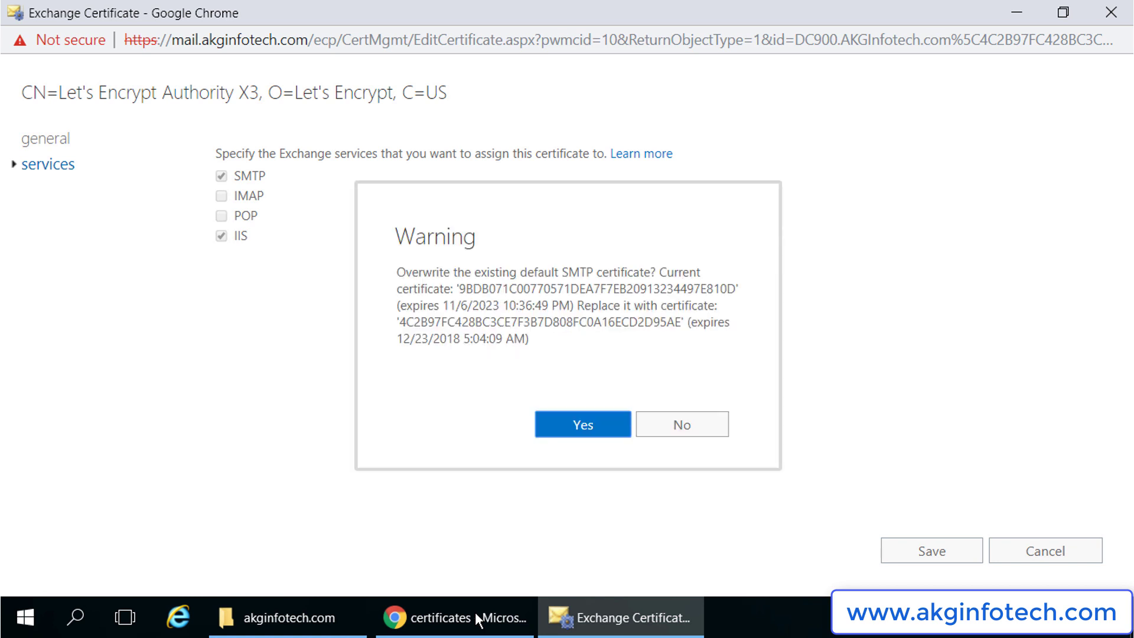
{"action": "left_click_drag", "start_coordinate": [396, 272], "coordinate": [651, 273]}
{"action": "left_click", "coordinate": [650, 272]}
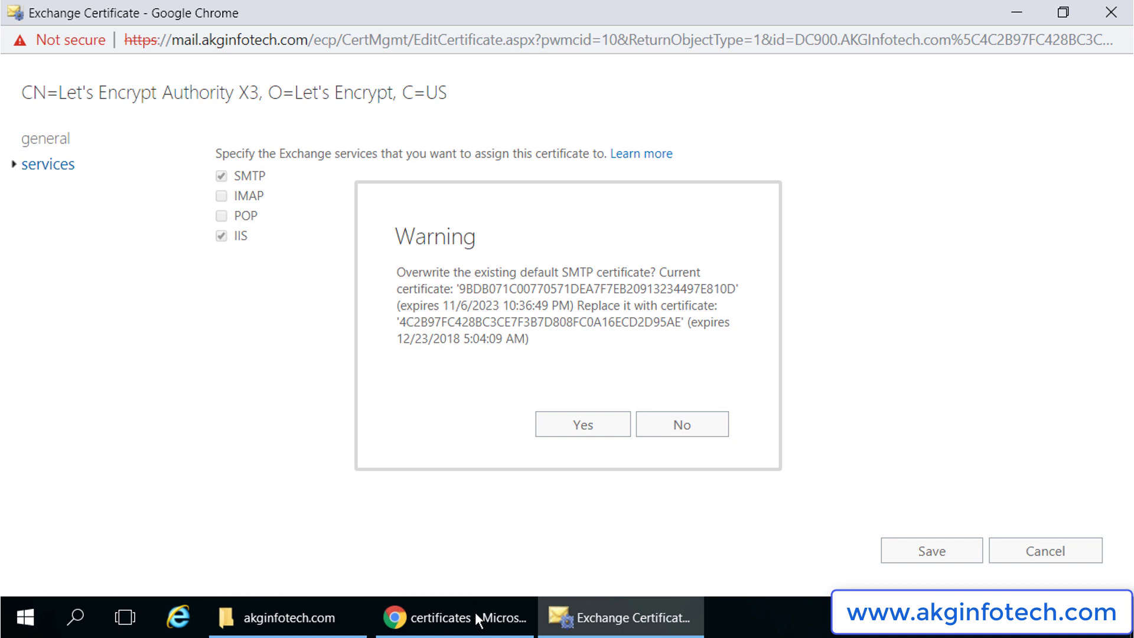
{"action": "left_click_drag", "start_coordinate": [691, 322], "coordinate": [524, 338]}
{"action": "left_click", "coordinate": [583, 424]}
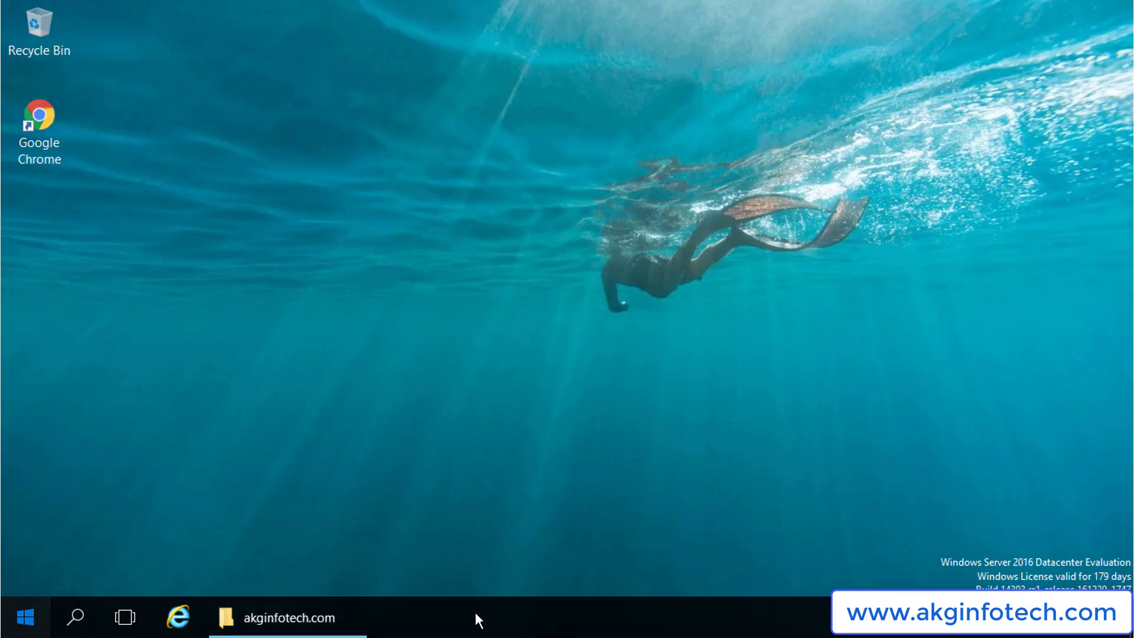
{"action": "key", "text": "super"}
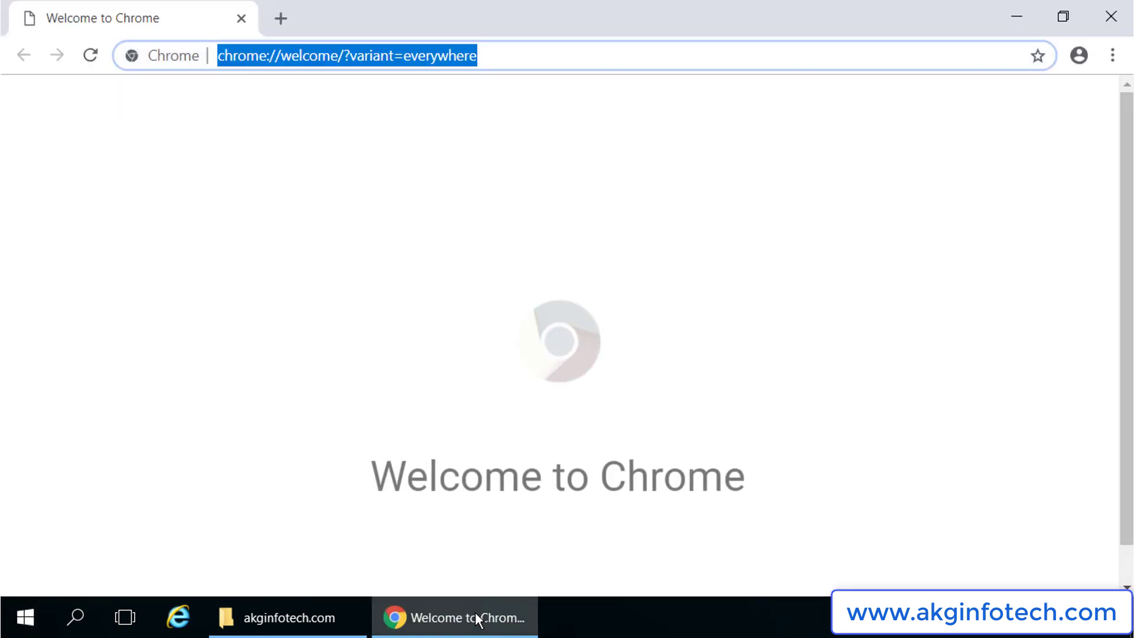
{"action": "type", "text": "https:"}
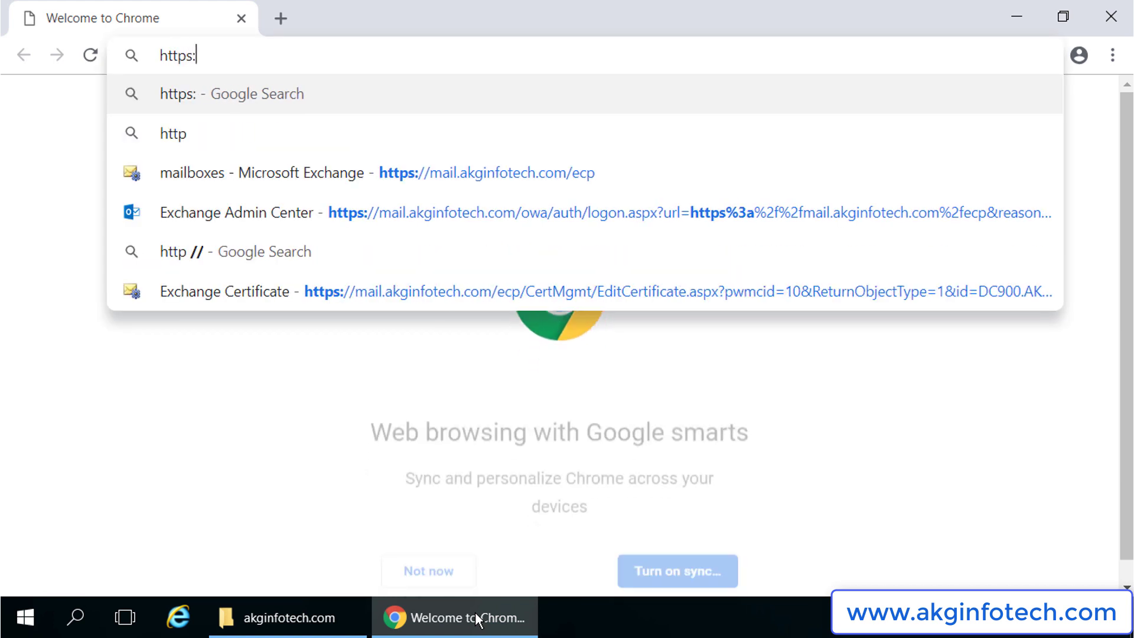
{"action": "type", "text": "//"}
{"action": "key", "text": "Return"}
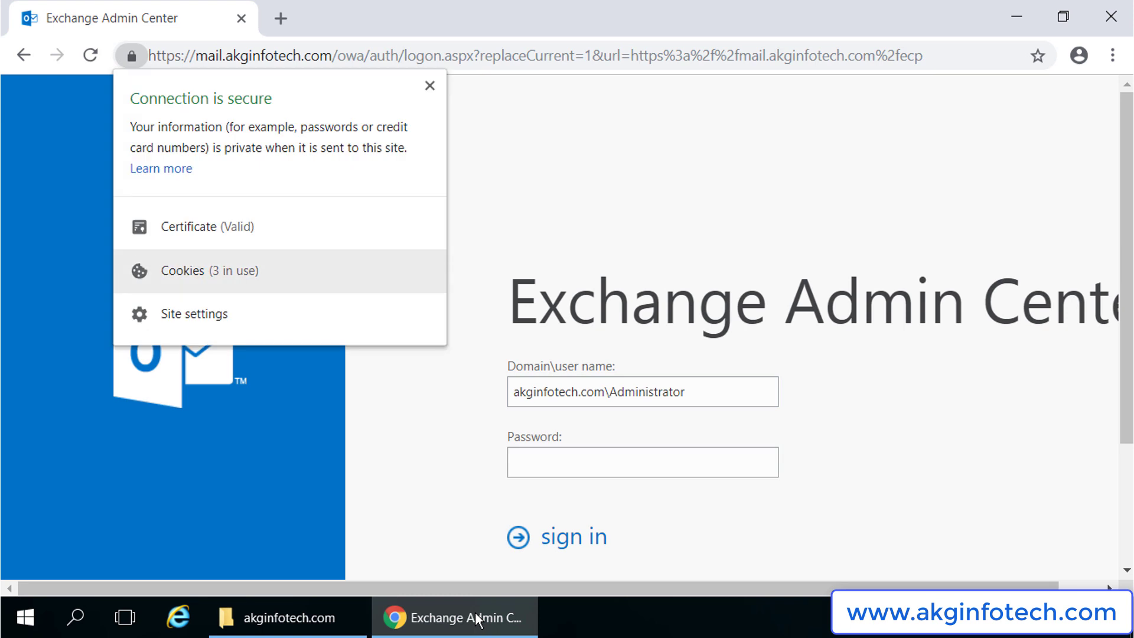
Step: Examine the site certificate's Subject Alternative Name field for the mail.akginfotech.com DNS name
{"action": "key", "text": "shift+Tab"}
{"action": "key", "text": "Return"}
{"action": "key", "text": "ctrl+Tab"}
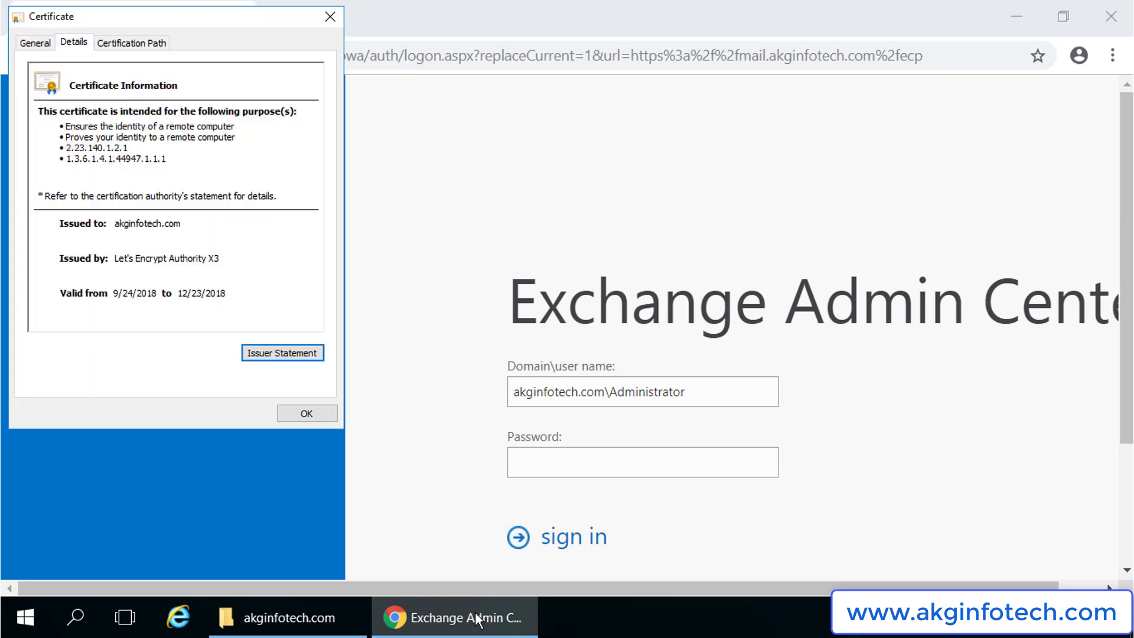
{"action": "key", "text": "Page_Down"}
{"action": "key", "text": "Down"}
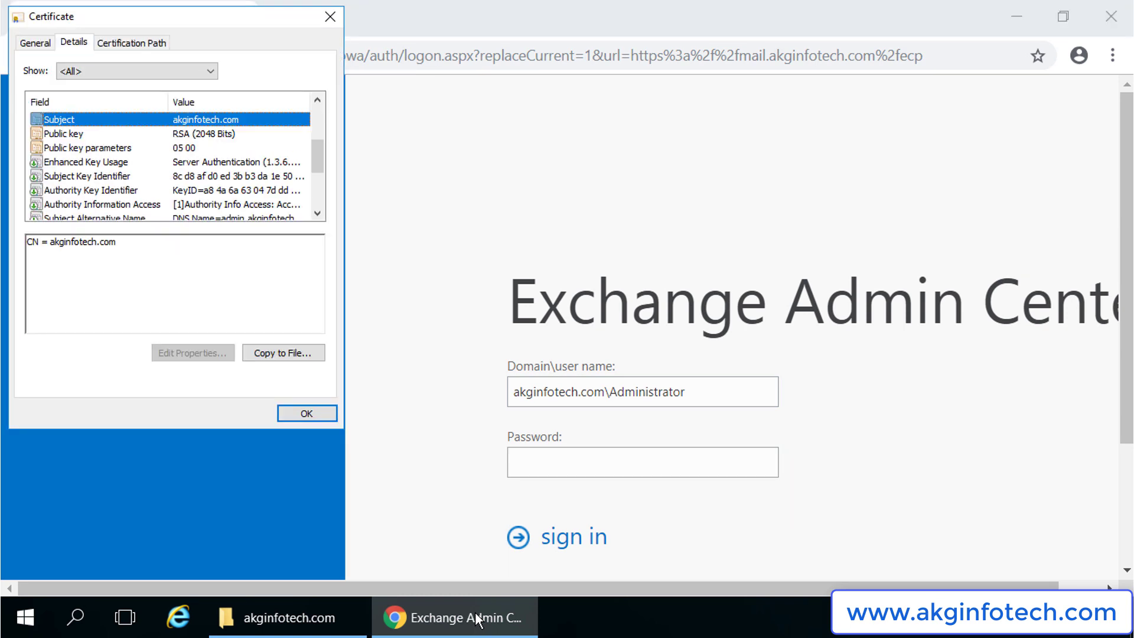
{"action": "key", "text": "Down"}
{"action": "key", "text": "Down"}
{"action": "key", "text": "Down"}
{"action": "key", "text": "Down"}
{"action": "key", "text": "Down"}
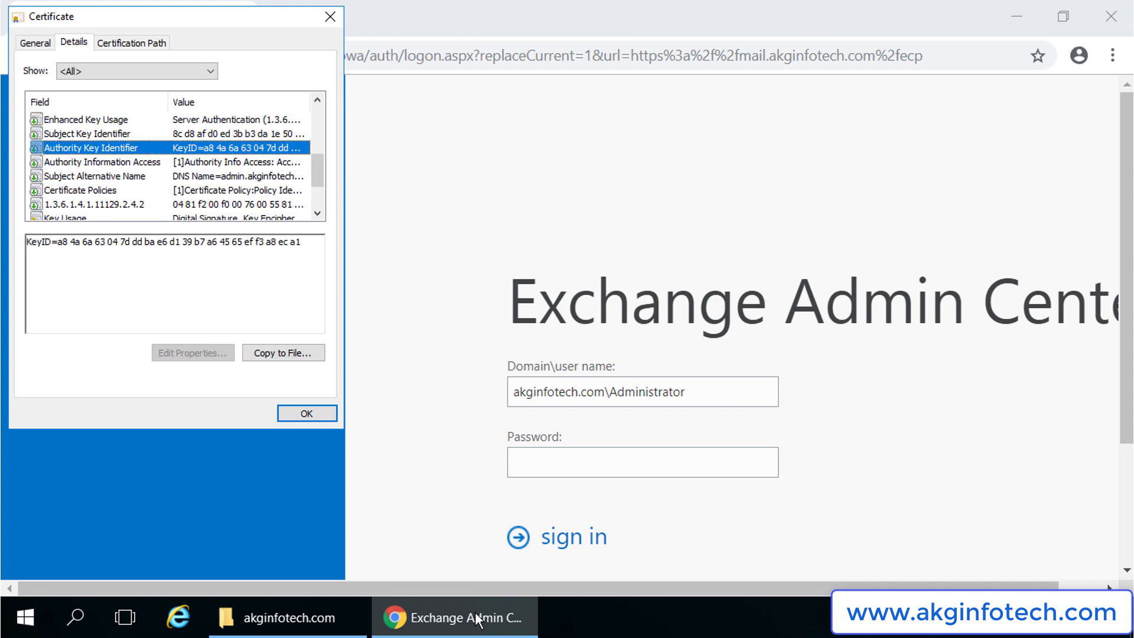
{"action": "key", "text": "Down"}
{"action": "key", "text": "Down"}
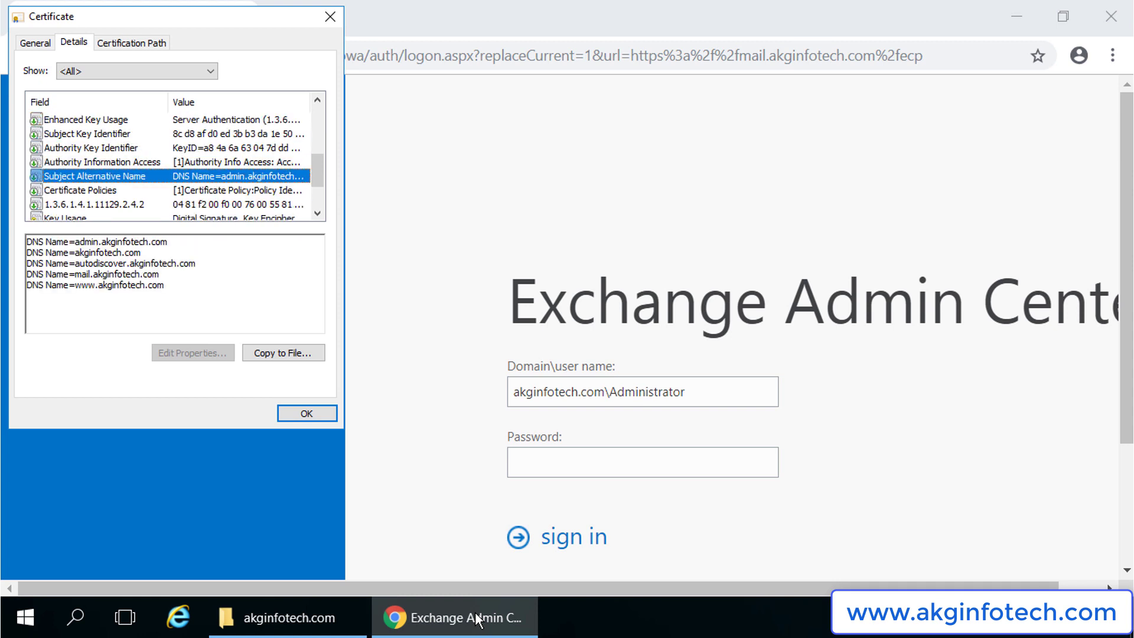
{"action": "left_click_drag", "start_coordinate": [159, 274], "coordinate": [75, 275]}
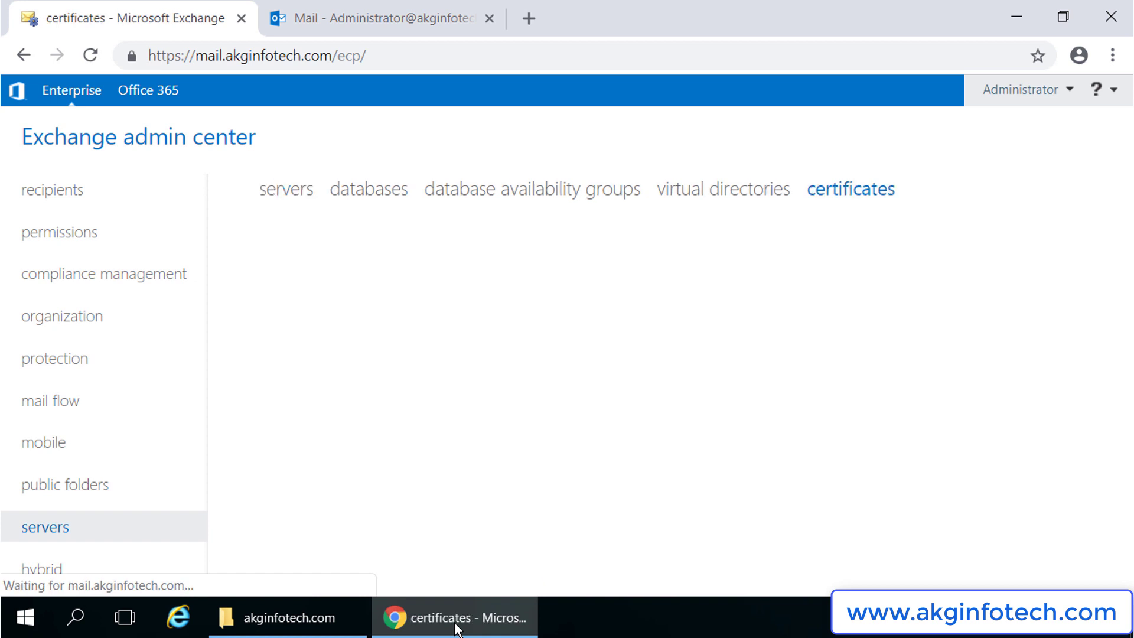
Step: Search Windows for dns and switch to DNS Manager
{"action": "key", "text": "super"}
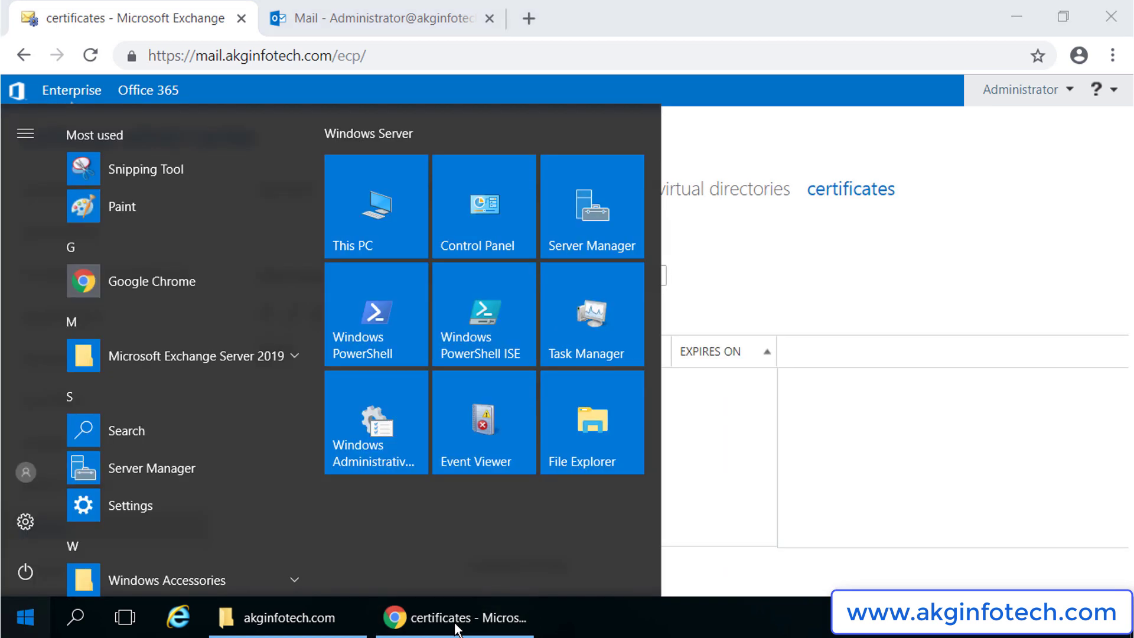
{"action": "key", "text": "super"}
{"action": "key", "text": "super"}
{"action": "key", "text": "super"}
{"action": "key", "text": "super"}
{"action": "type", "text": "d"}
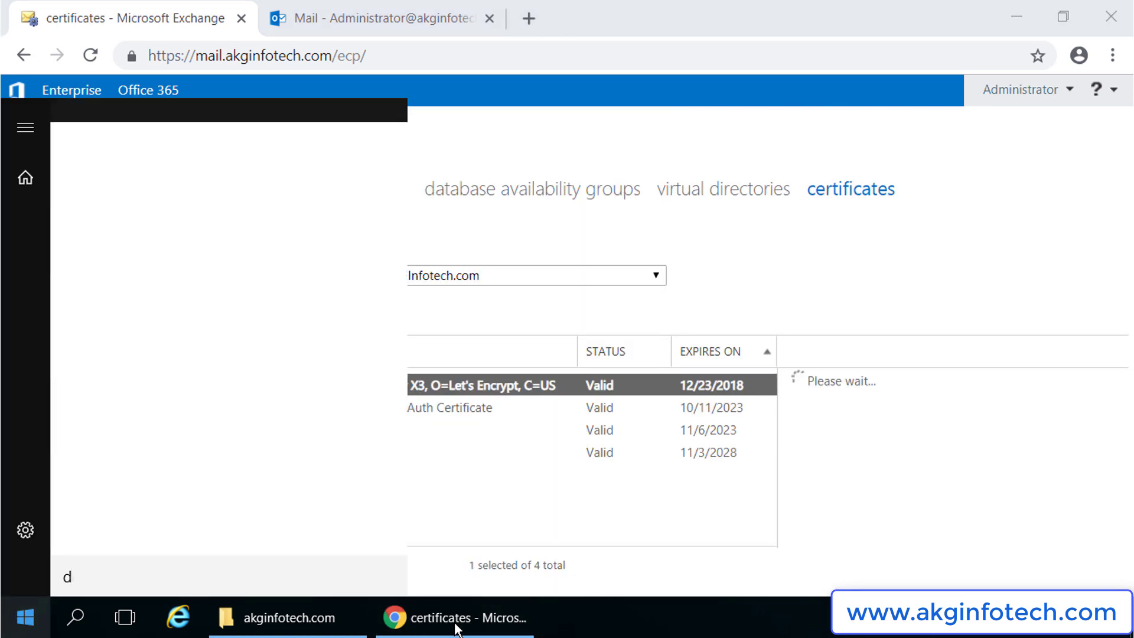
{"action": "type", "text": "ns"}
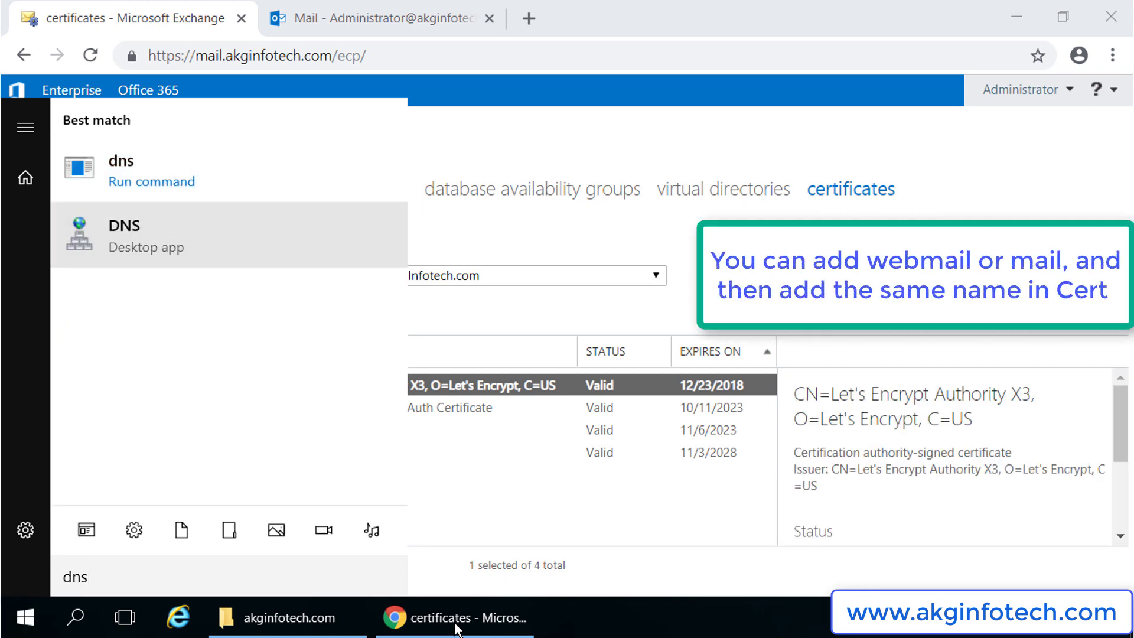
{"action": "key", "text": "Return"}
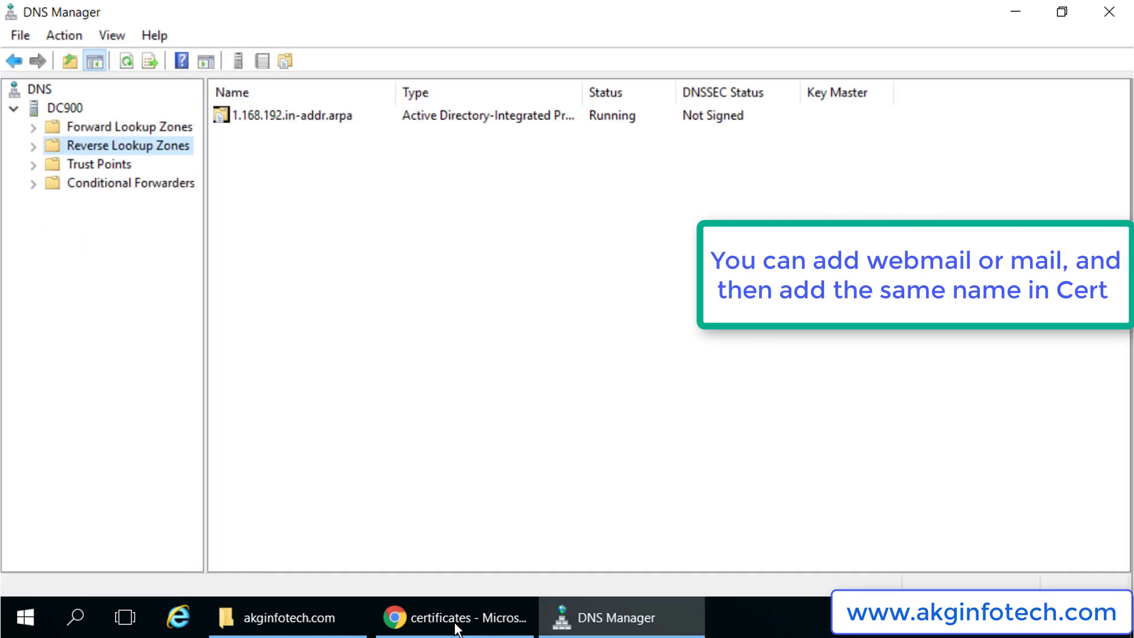
Step: Expand the AKGInfotech.com forward lookup zone and examine its mail host record
{"action": "key", "text": "Up"}
{"action": "key", "text": "Right"}
{"action": "key", "text": "Down"}
{"action": "key", "text": "Down"}
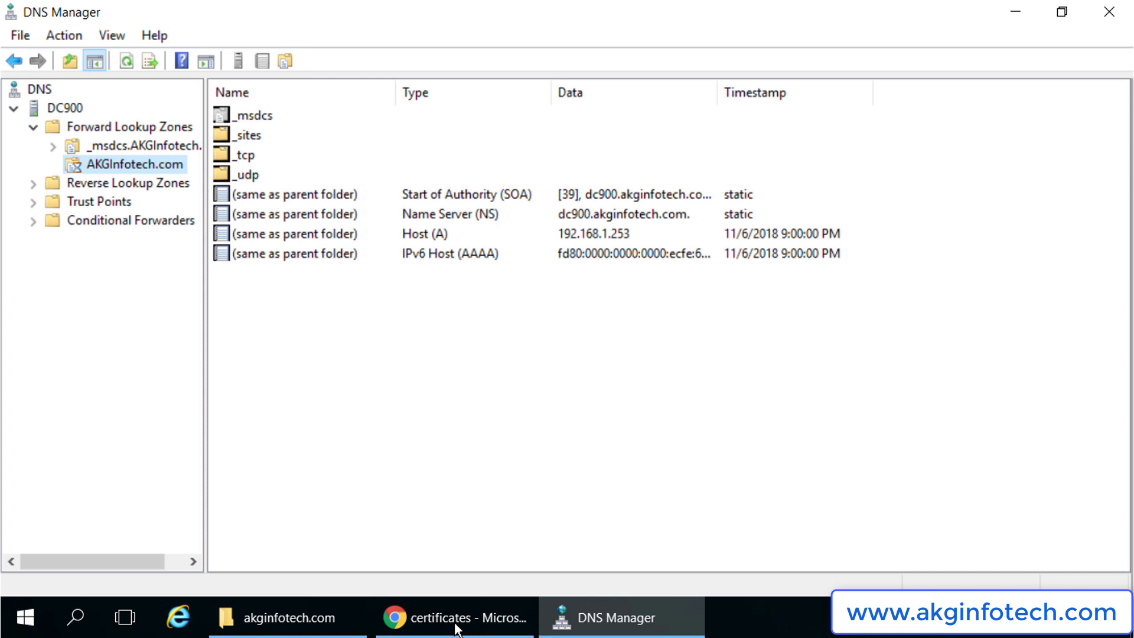
{"action": "key", "text": "Right"}
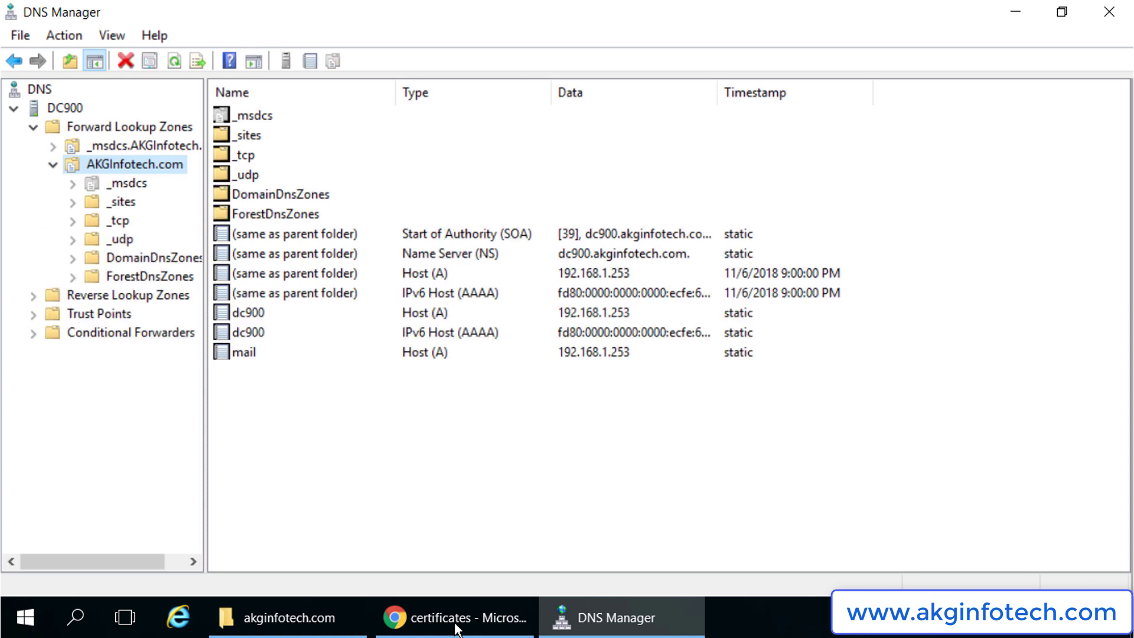
{"action": "key", "text": "Tab"}
{"action": "key", "text": "End"}
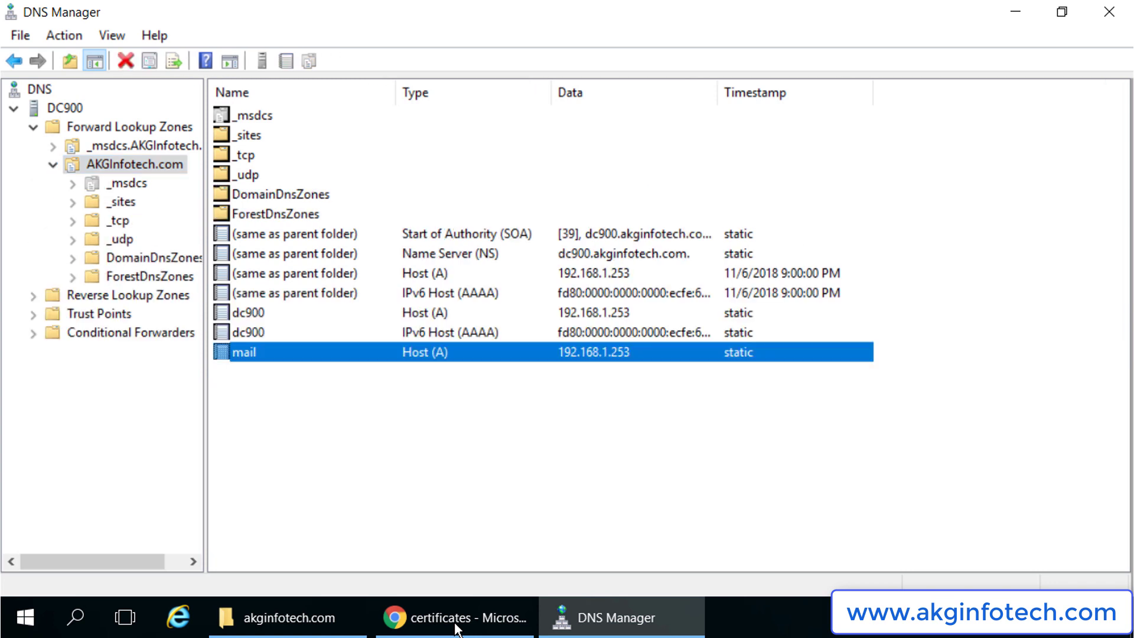
{"action": "left_click_drag", "start_coordinate": [718, 93], "coordinate": [839, 93]}
{"action": "left_click", "coordinate": [458, 618]}
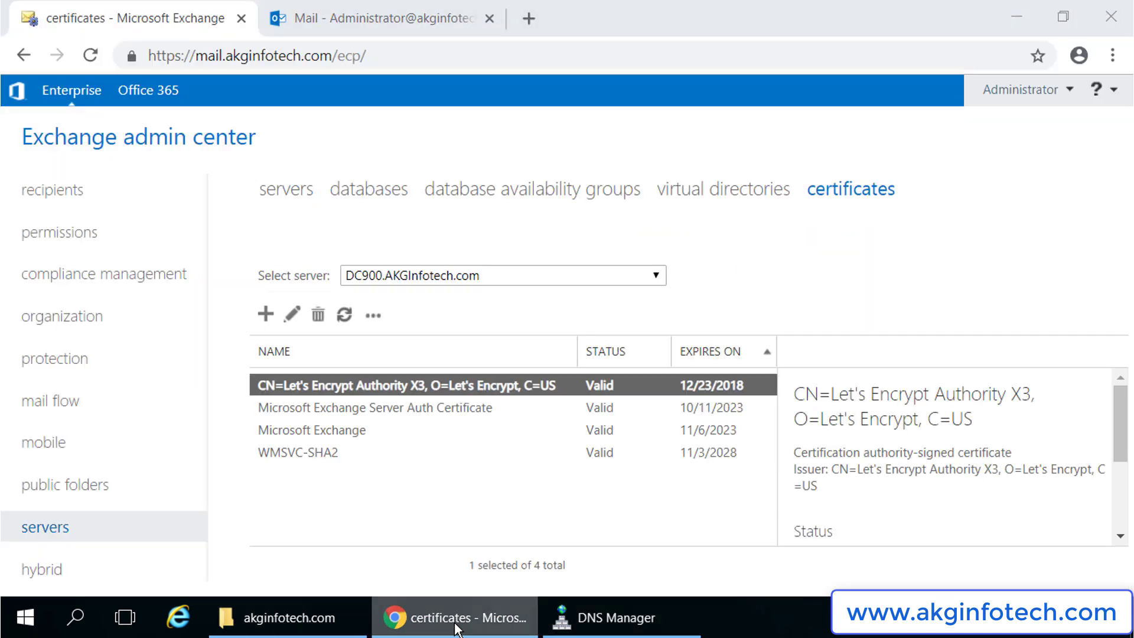
{"action": "key", "text": "ctrl+Tab"}
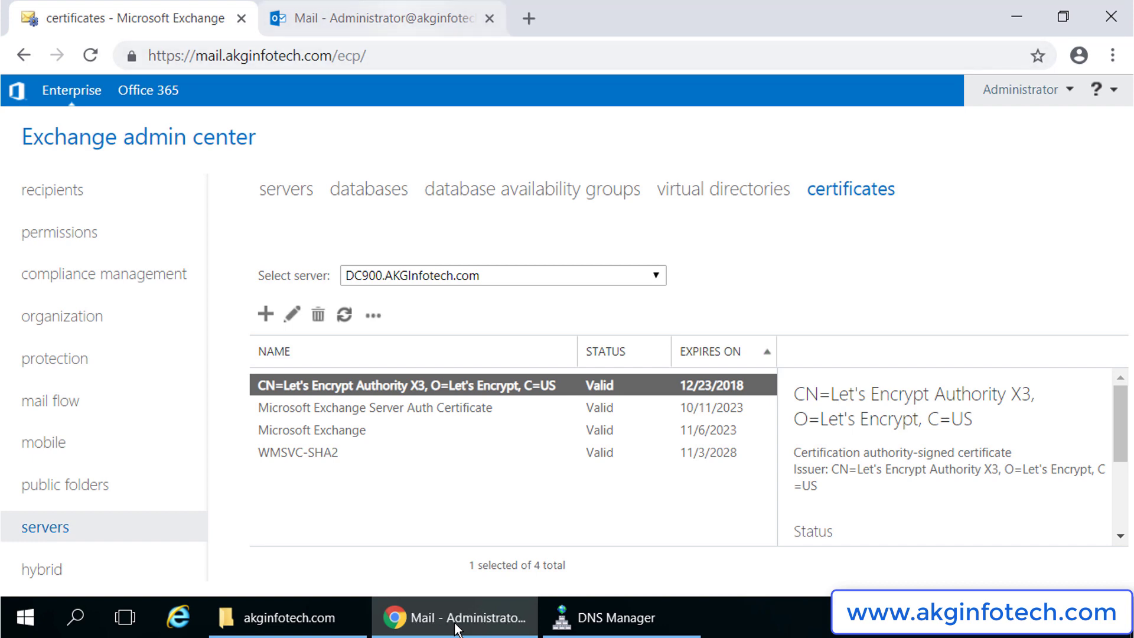
{"action": "key", "text": "ctrl+w"}
{"action": "key", "text": "ctrl+t"}
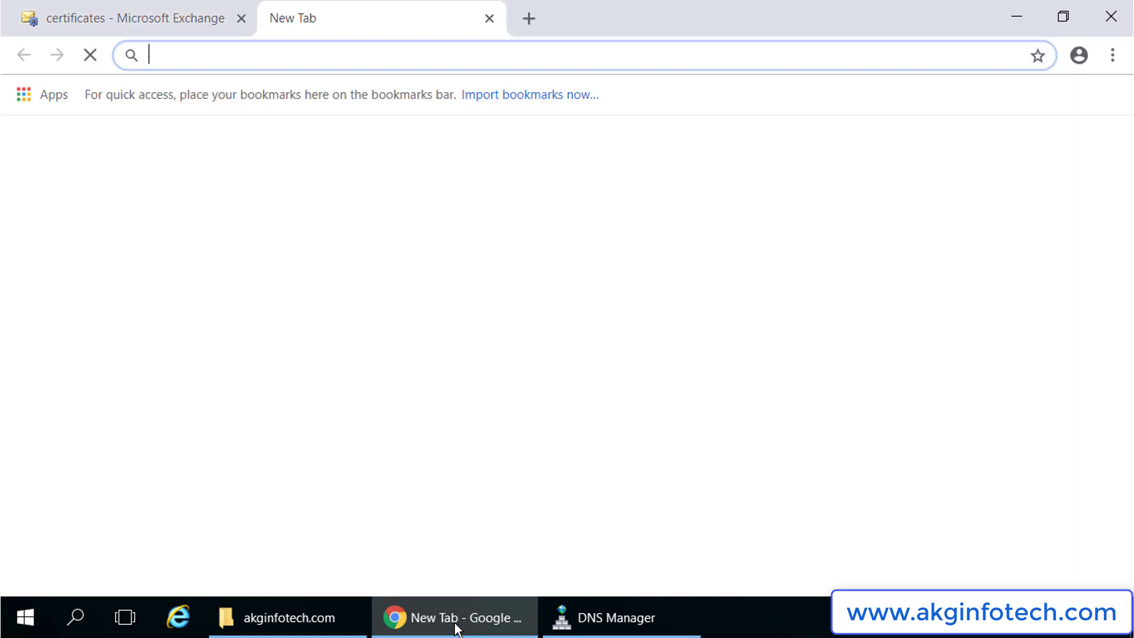
{"action": "type", "text": "https:"}
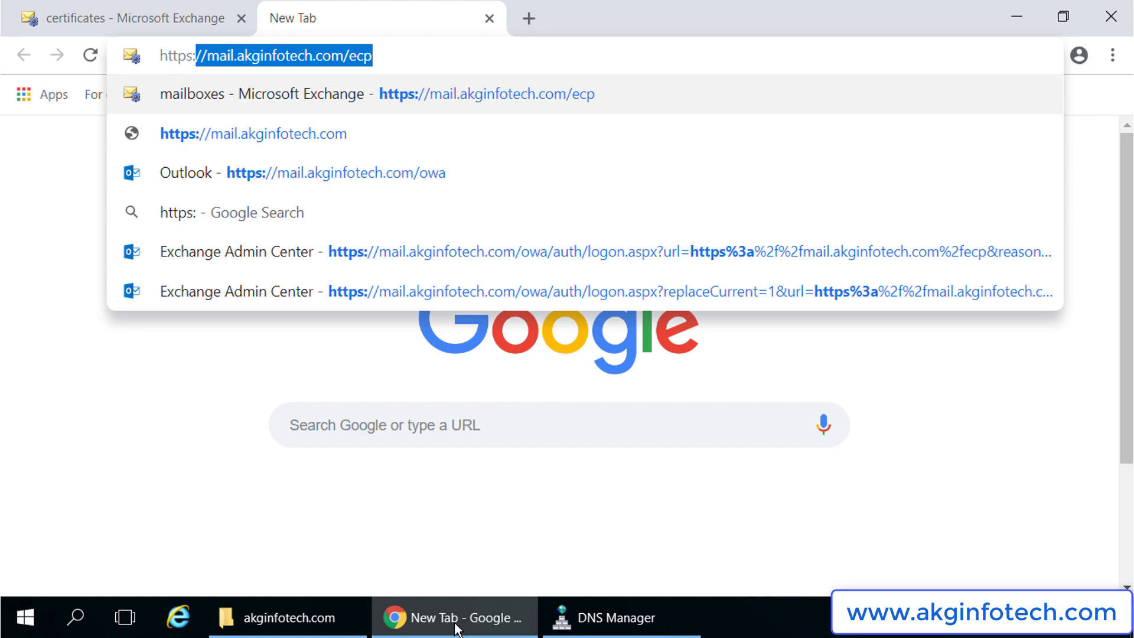
{"action": "type", "text": "//localhost/ecp"}
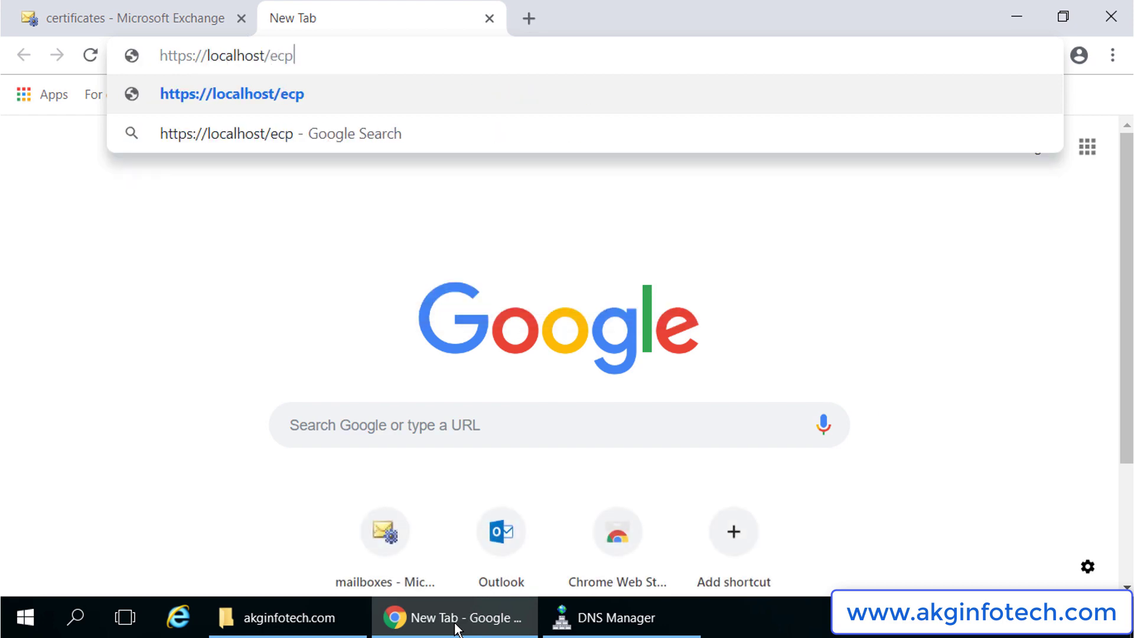
{"action": "key", "text": "Return"}
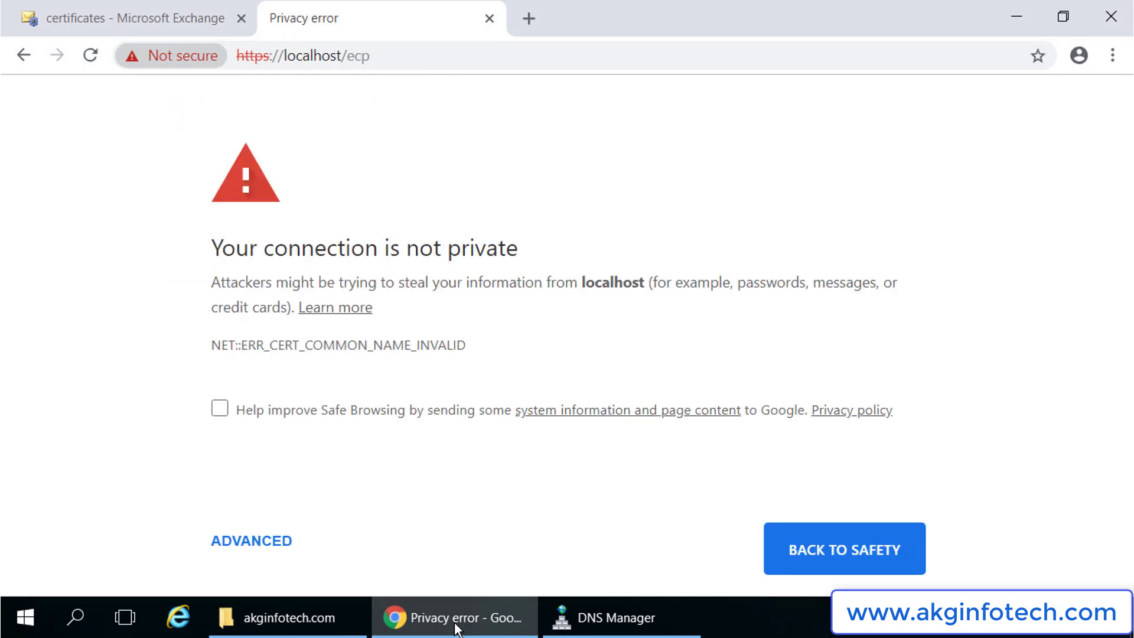
Step: View the certificate that the localhost page presents
{"action": "key", "text": "Tab"}
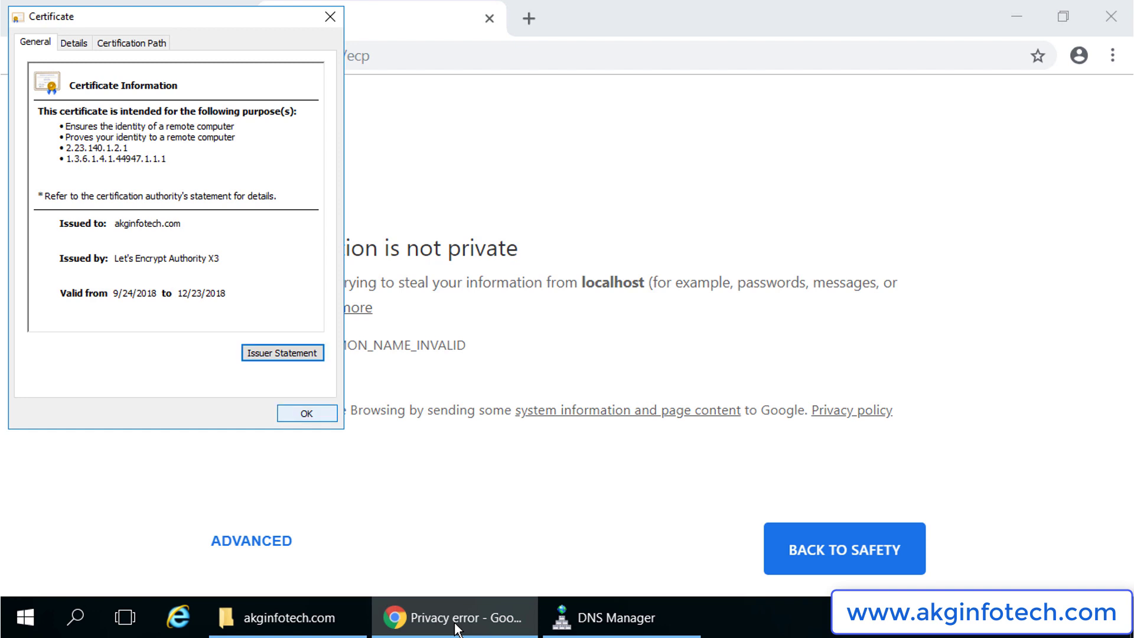
{"action": "key", "text": "Tab"}
{"action": "key", "text": "Return"}
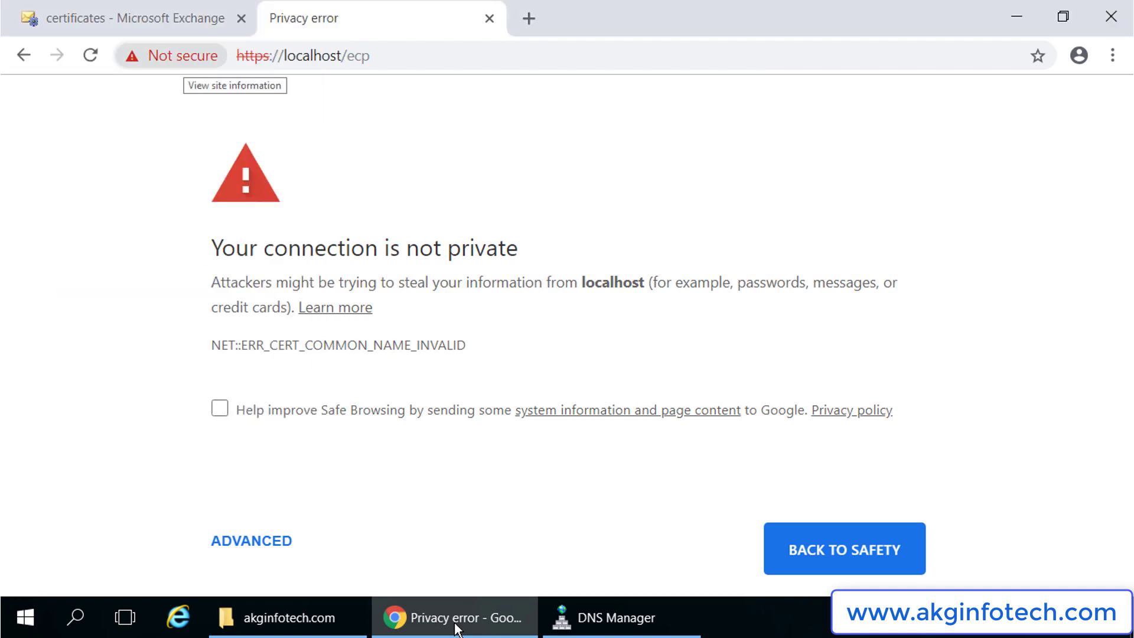
{"action": "left_click", "coordinate": [177, 55]}
{"action": "key", "text": "Return"}
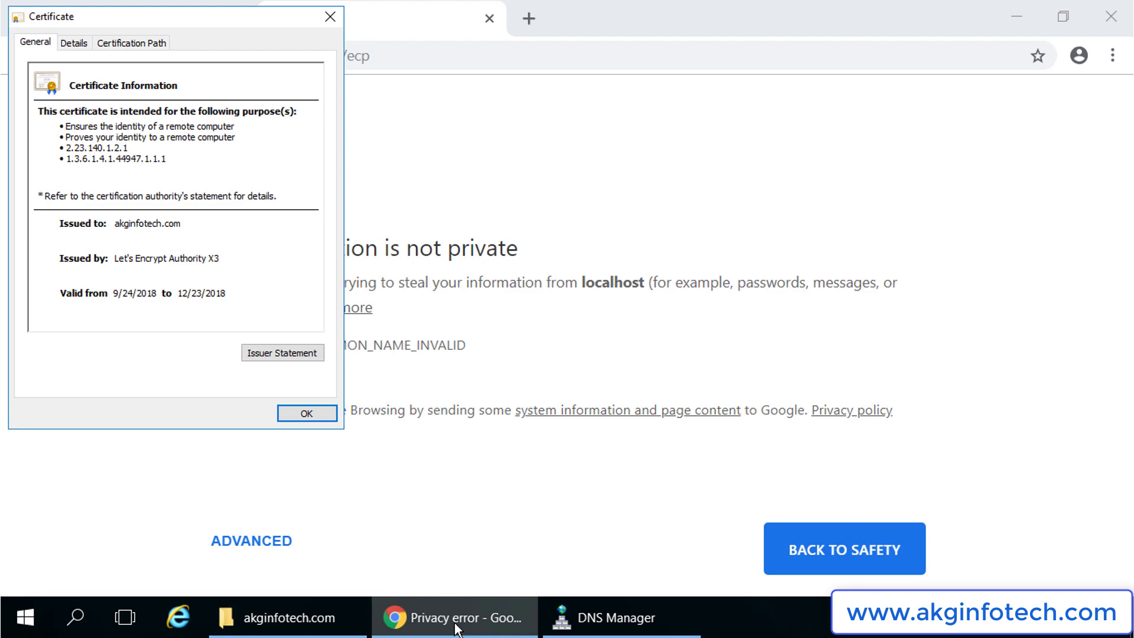
Step: Examine the Subject Alternative Name entries in the certificate's details and close the localhost page
{"action": "key", "text": "ctrl+Tab"}
{"action": "key", "text": "Page_Down"}
{"action": "key", "text": "Down"}
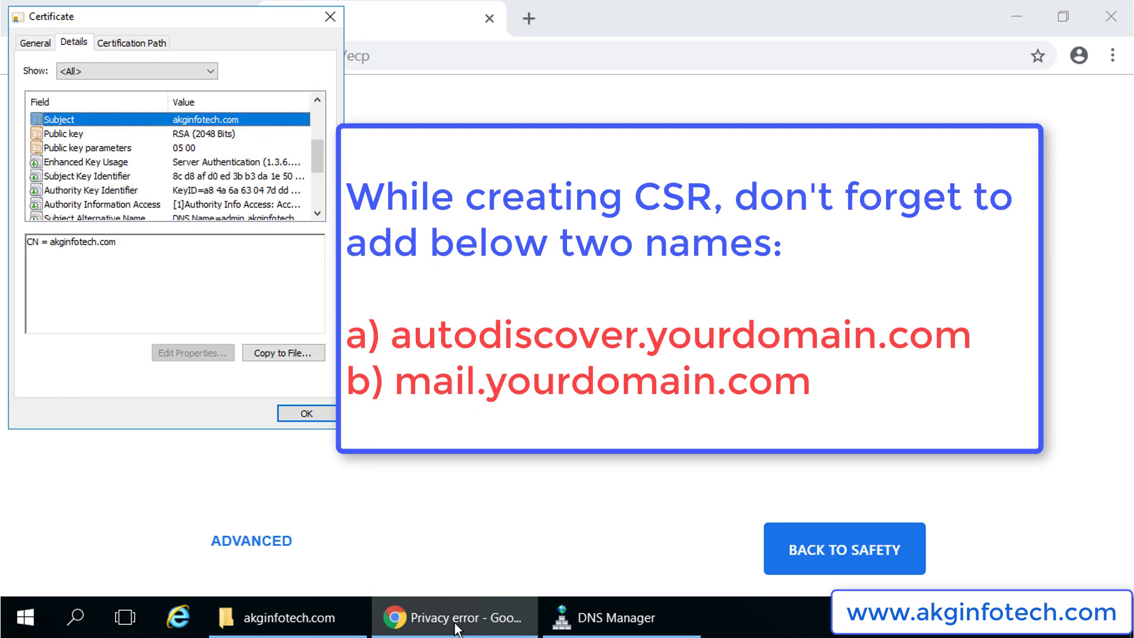
{"action": "key", "text": "Down"}
{"action": "key", "text": "Down"}
{"action": "key", "text": "Down"}
{"action": "key", "text": "Down"}
{"action": "key", "text": "Down"}
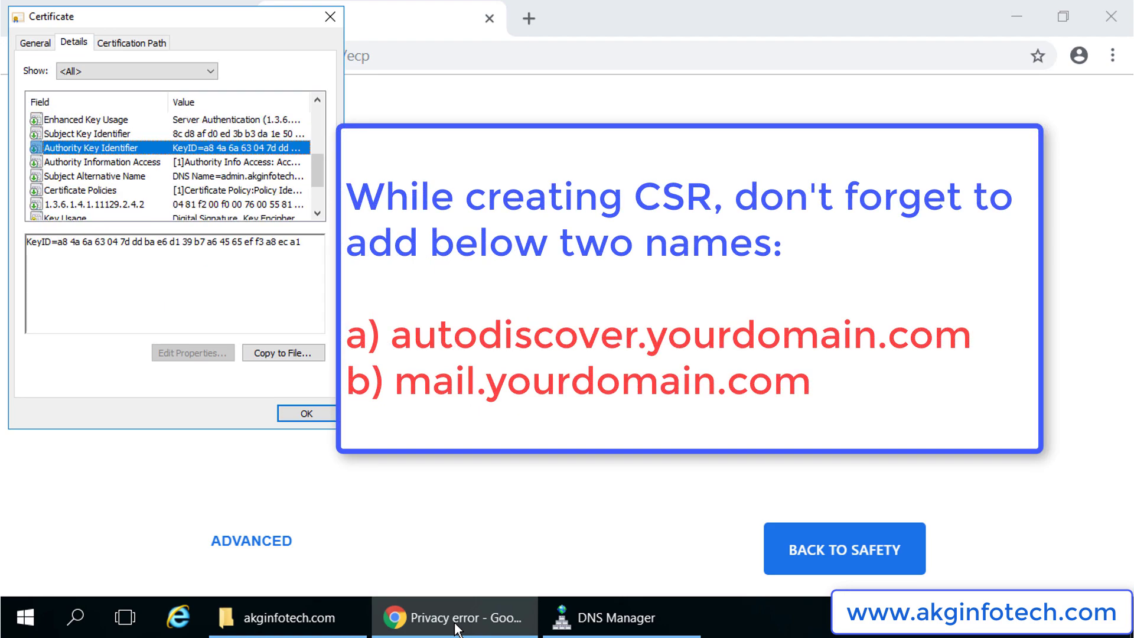
{"action": "key", "text": "Down"}
{"action": "key", "text": "Down"}
{"action": "key", "text": "Tab"}
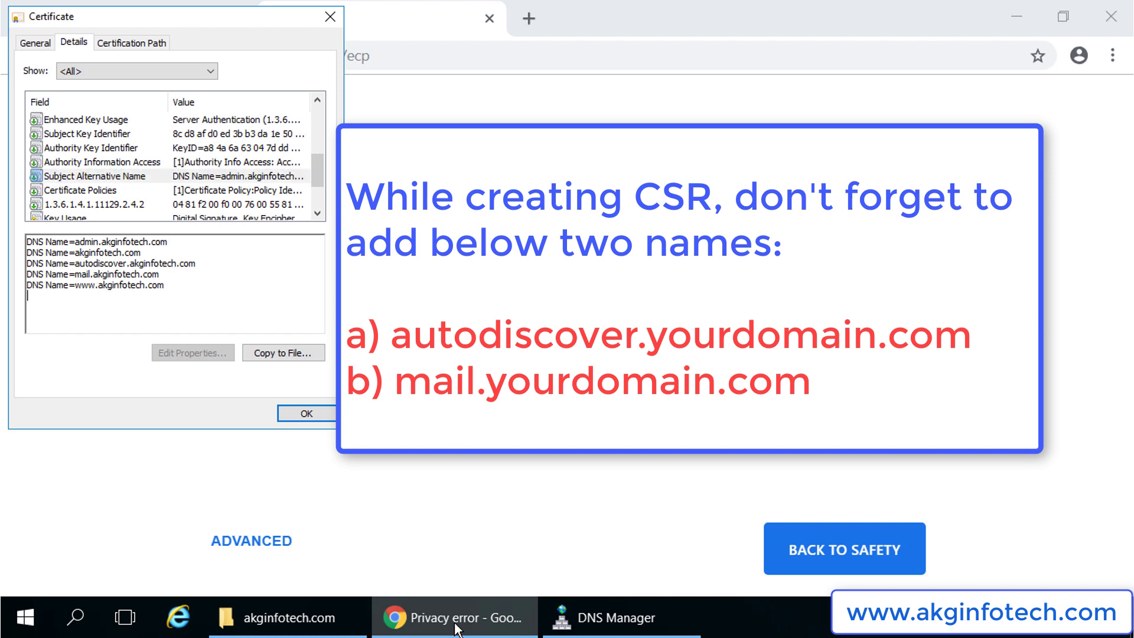
{"action": "key", "text": "Tab"}
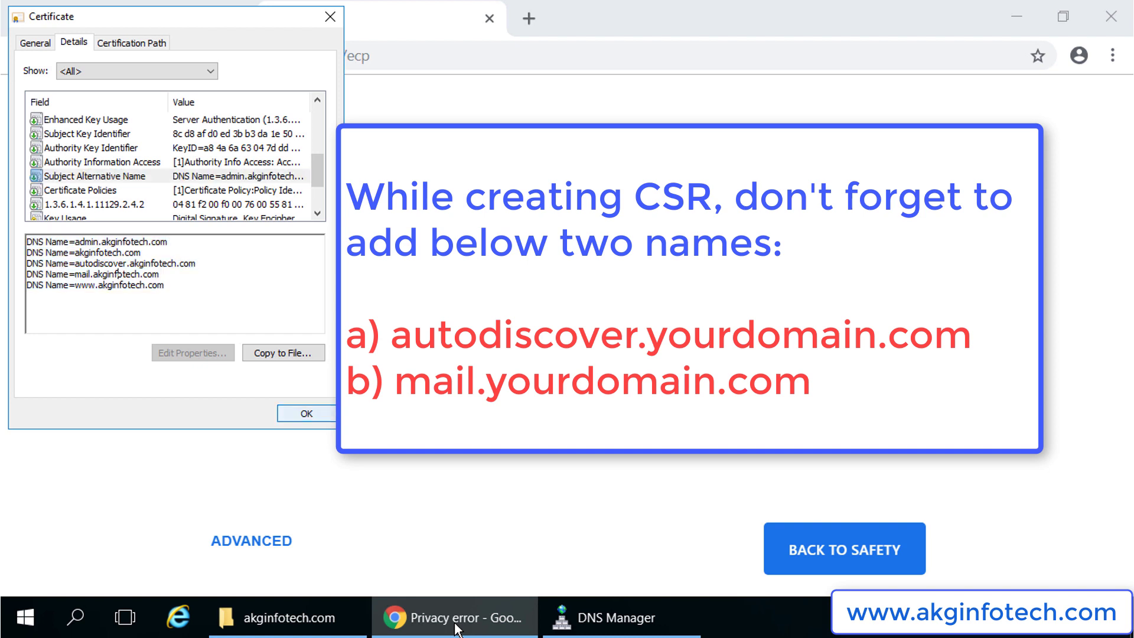
{"action": "key", "text": "Escape"}
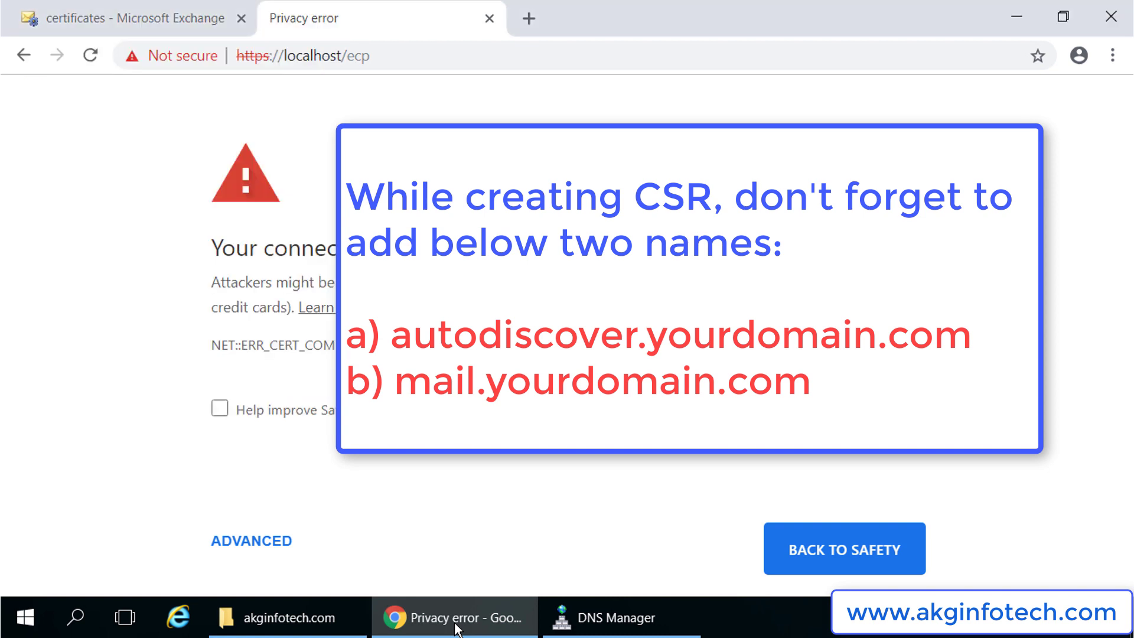
{"action": "key", "text": "ctrl+w"}
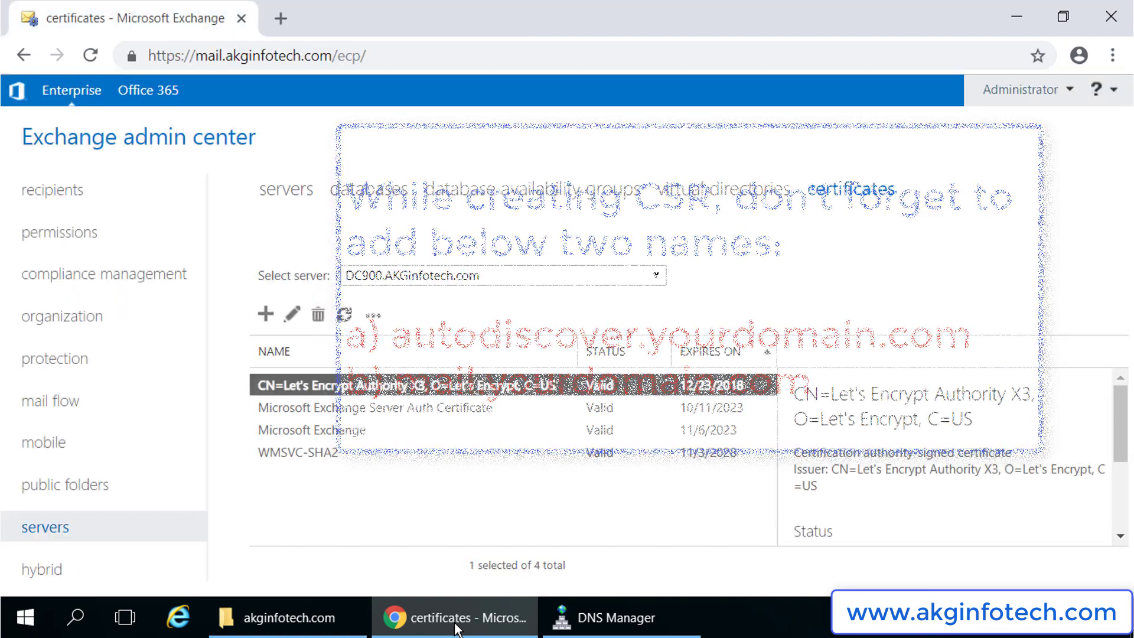